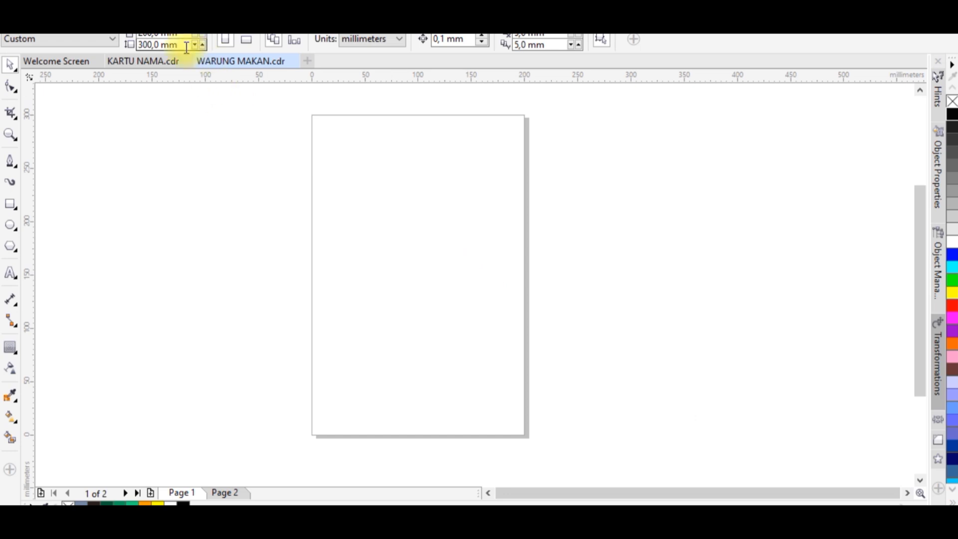
Set the page size to 300 mm wide and 100 mm high
left_click_drag(183, 36, 71, 46)
type("300")
key("Tab")
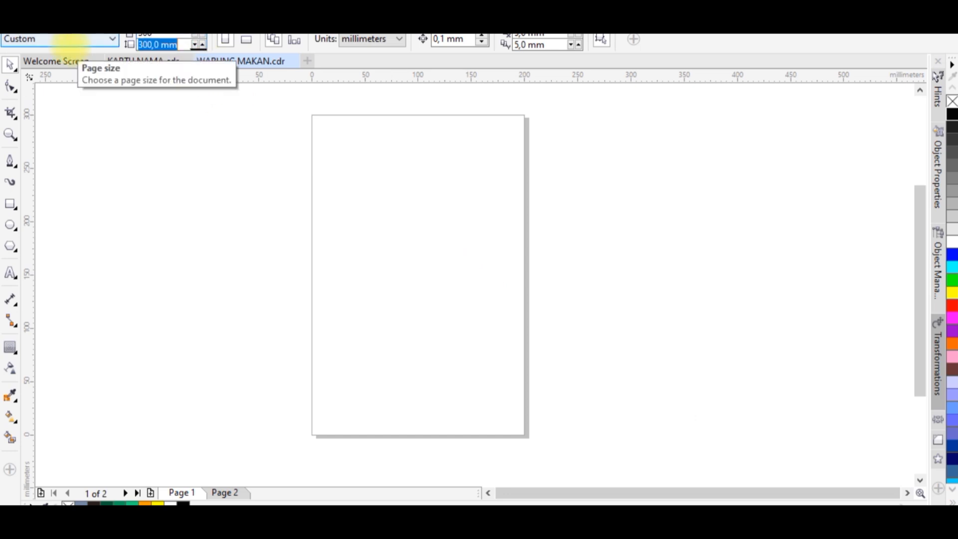
key("Return")
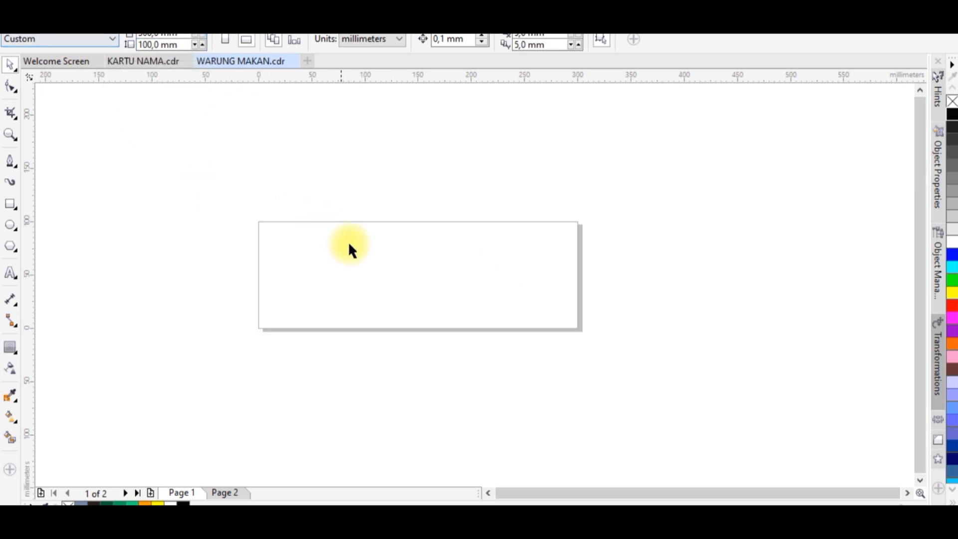
Create a rectangle that exactly covers the whole page
scroll(353, 248, "up", 2)
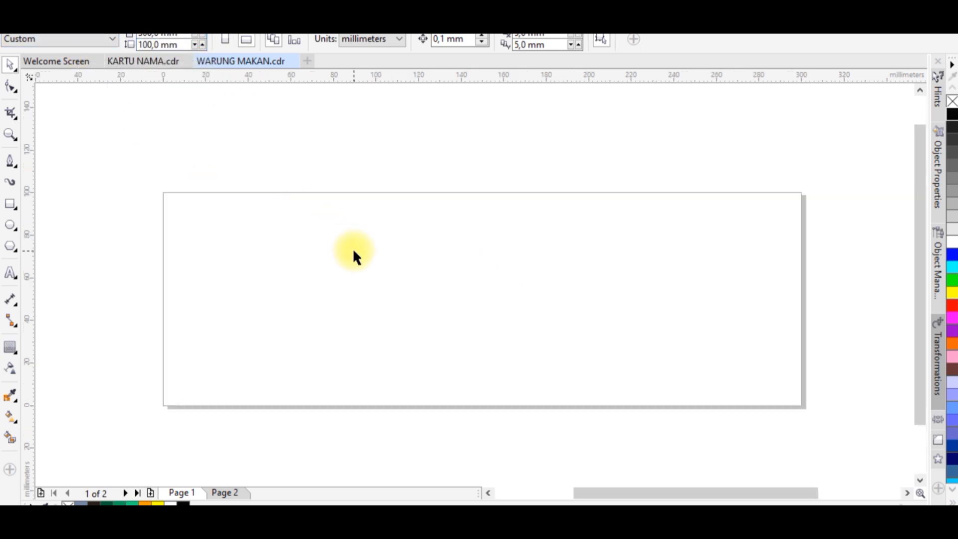
double_click(10, 203)
left_click(305, 145)
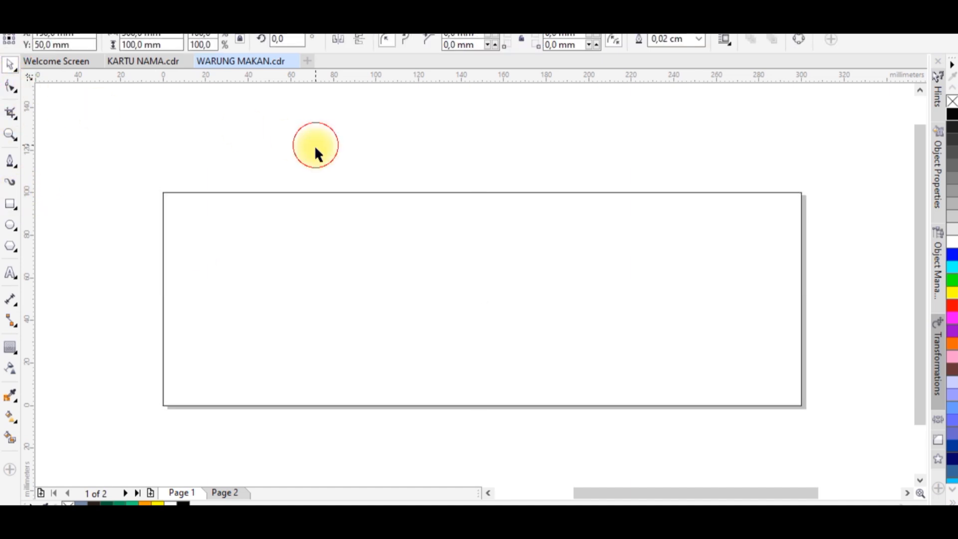
Draw a circle about 172 mm in diameter over the left part of the page, extending past its upper, lower and left edges
left_click(10, 225)
left_click_drag(102, 154, 446, 346)
key("space")
scroll(439, 284, "down", 2)
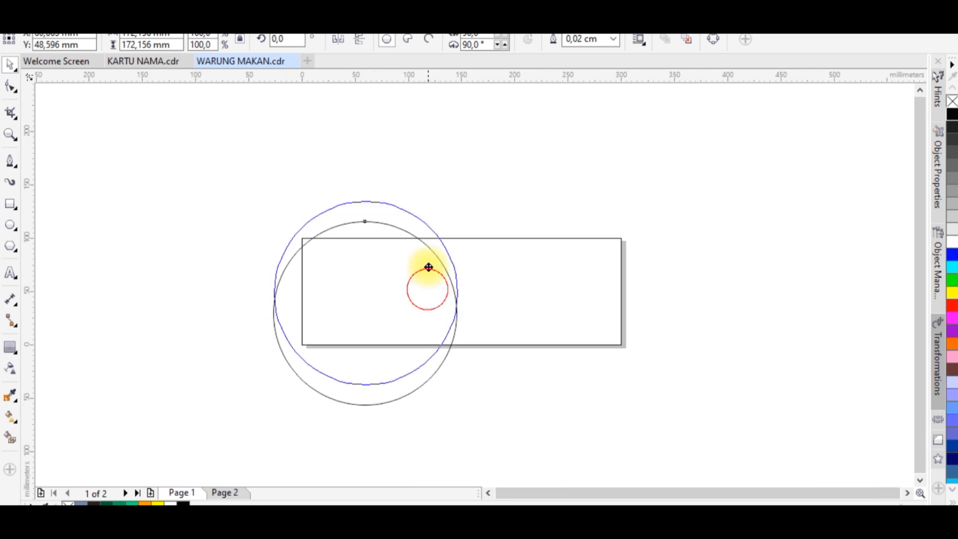
scroll(444, 317, "up", 2)
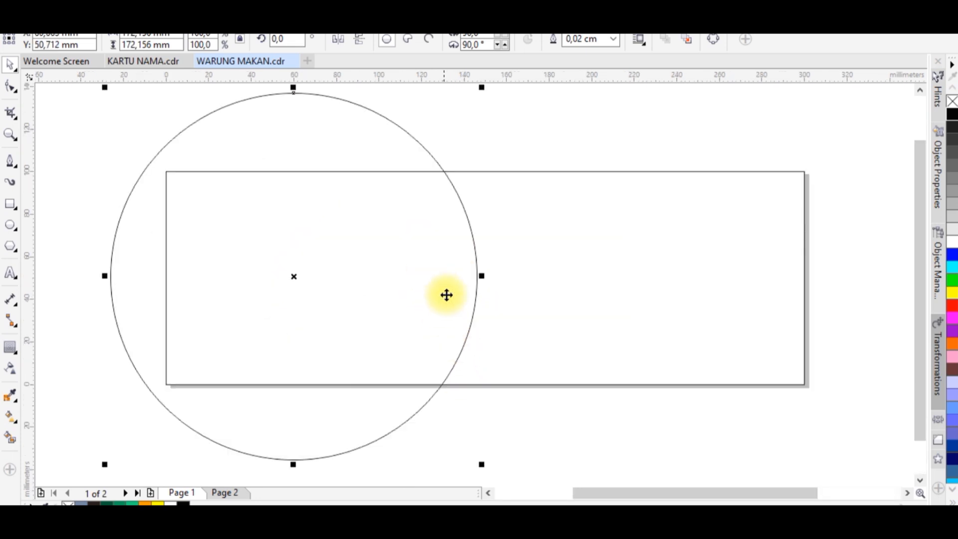
Align the circle vertically with the centre of the page rectangle
left_click(447, 295)
left_click(485, 303, "shift")
key("e")
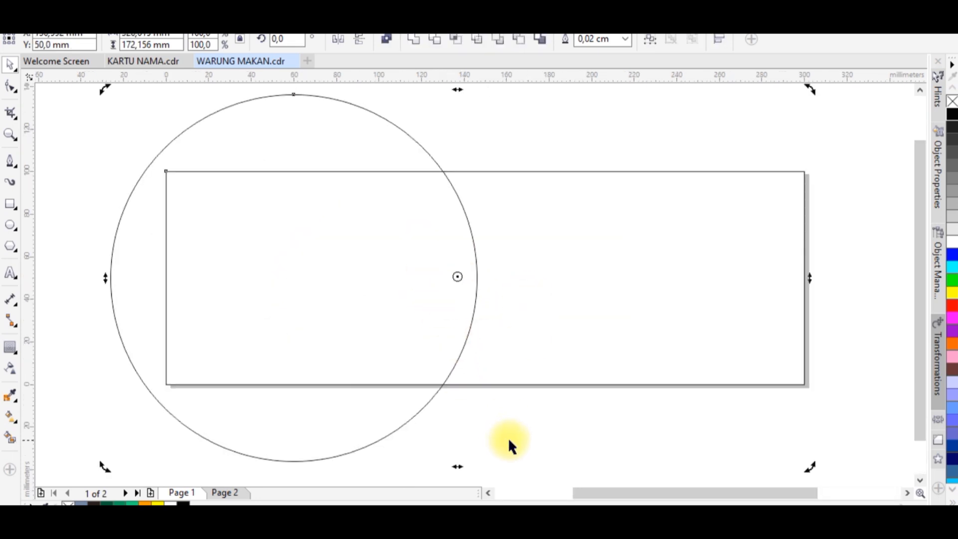
left_click(517, 440)
Use Smart Fill to create a shape from the area where the circle and the page rectangle overlap
left_click(195, 437)
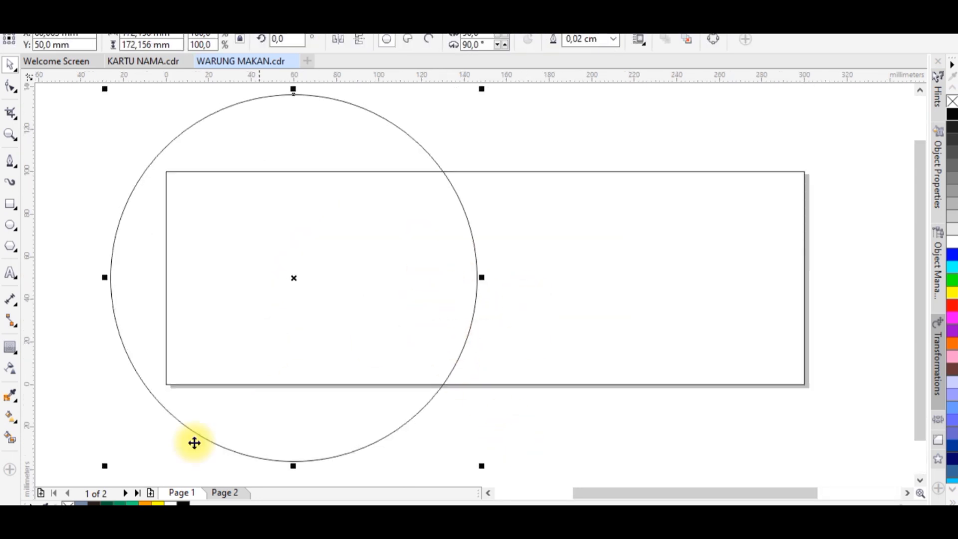
left_click(16, 440)
left_click(328, 340)
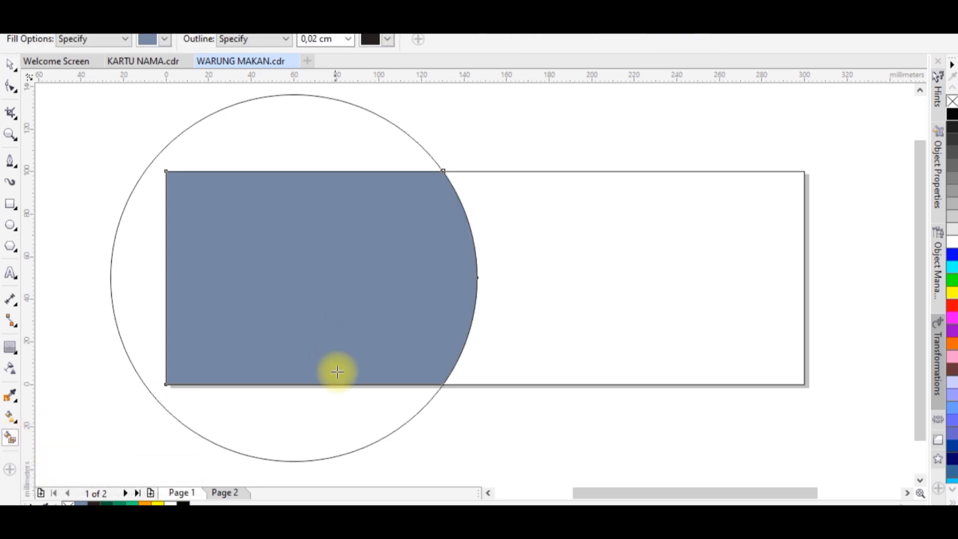
key("space")
Shift the circle slightly up and to the right and smart-fill the thin crescent beside the first shape
left_click(348, 404)
left_click_drag(356, 414, 368, 397)
key("space")
left_click(472, 215)
key("space")
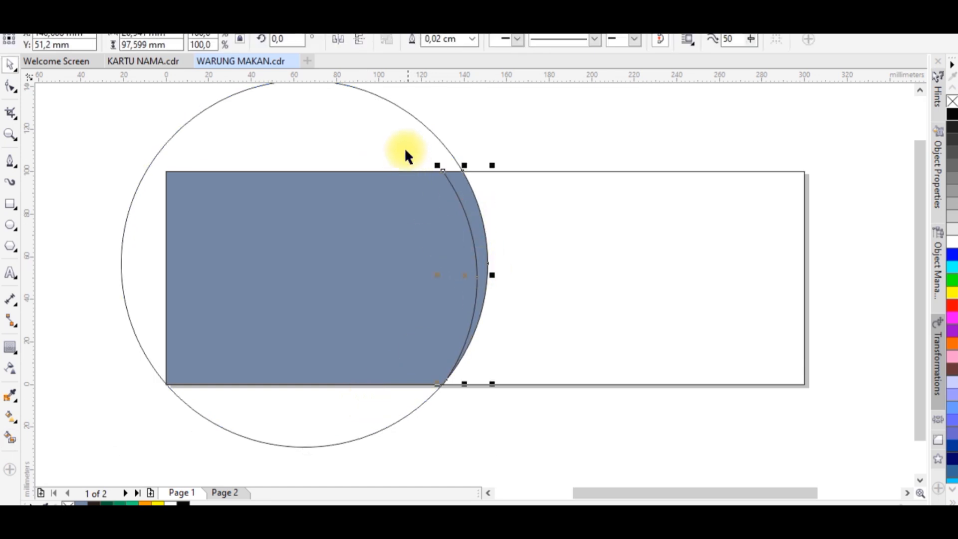
Lower the circle below its previous position, smart-fill the second crescent at the lower right of the curve, and remove the circle
left_click_drag(406, 140, 410, 171)
key("space")
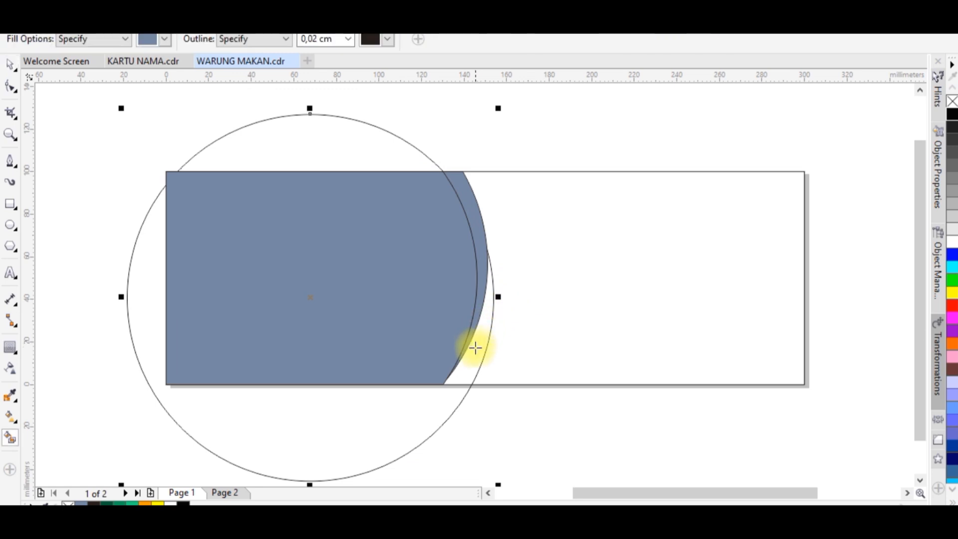
left_click(480, 372)
key("space")
left_click(397, 436)
key("Delete")
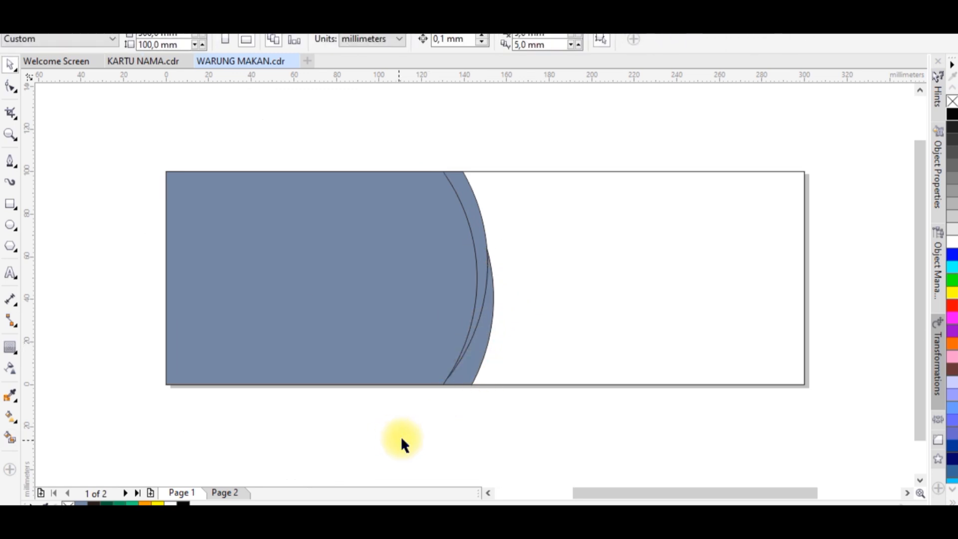
Colour the large left shape dark green, the upper crescent light green and the lower crescent medium green
left_click(409, 325)
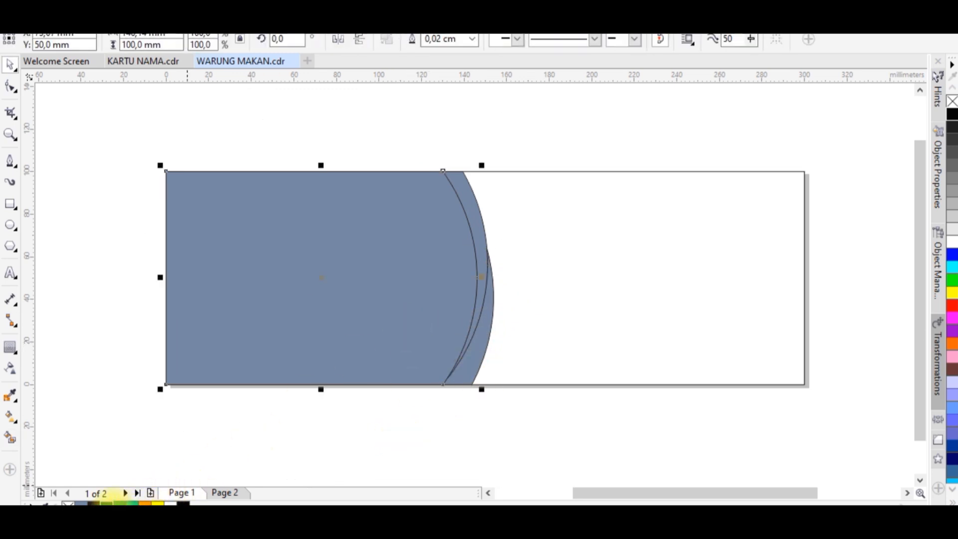
left_click(106, 503)
left_click(337, 446)
left_click(463, 196)
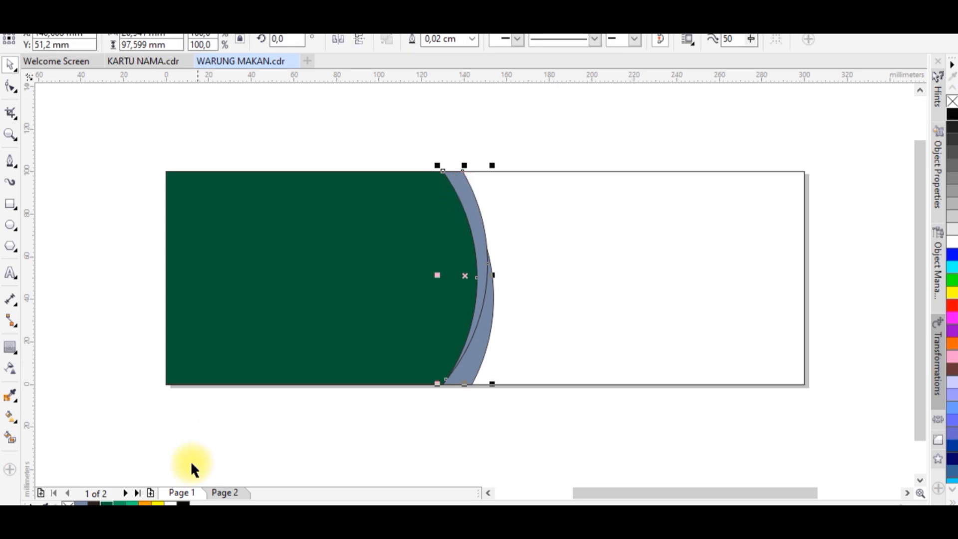
left_click(132, 502)
left_click(448, 419)
left_click(469, 373)
left_click(119, 503)
left_click(515, 440)
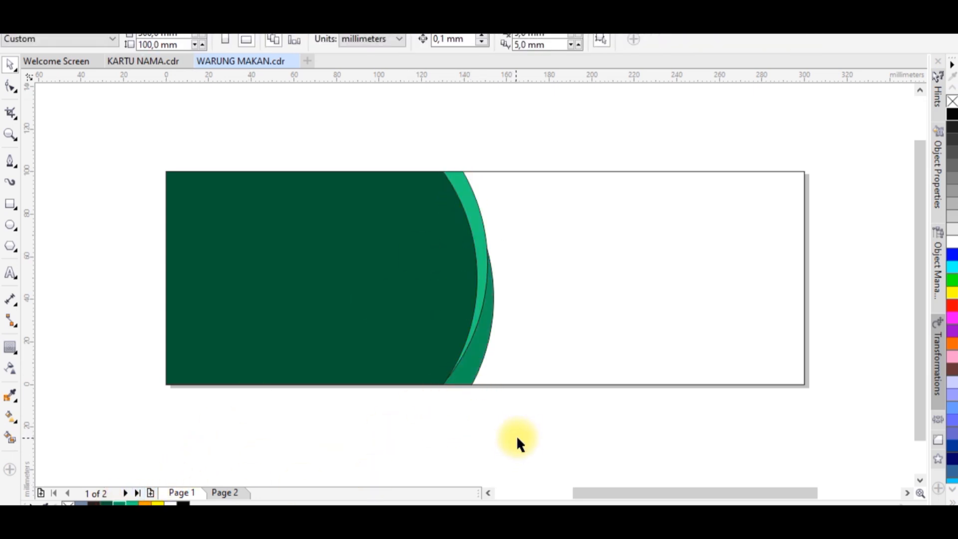
Remove the outlines from the three green shapes and fill the background rectangle with orange
left_click_drag(121, 128, 549, 399)
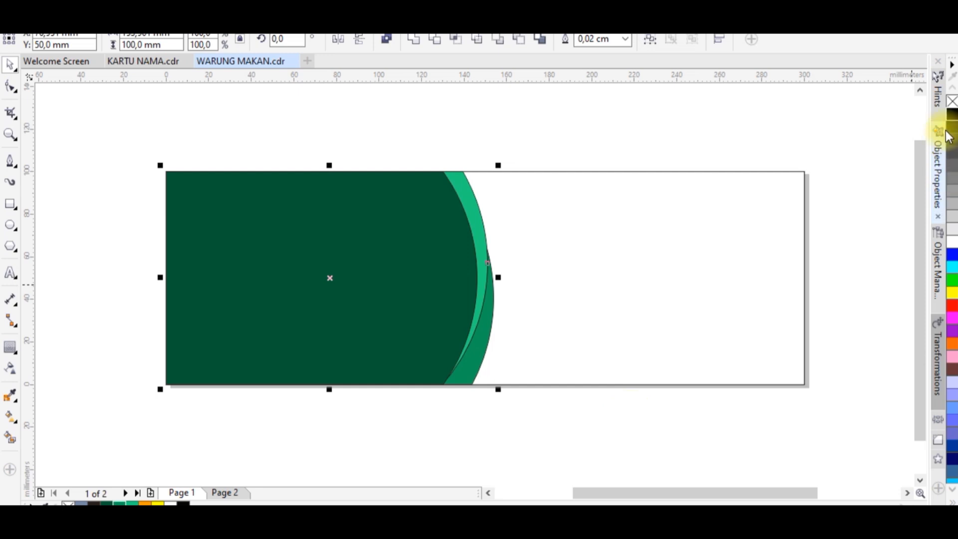
left_click(684, 134)
left_click(676, 218)
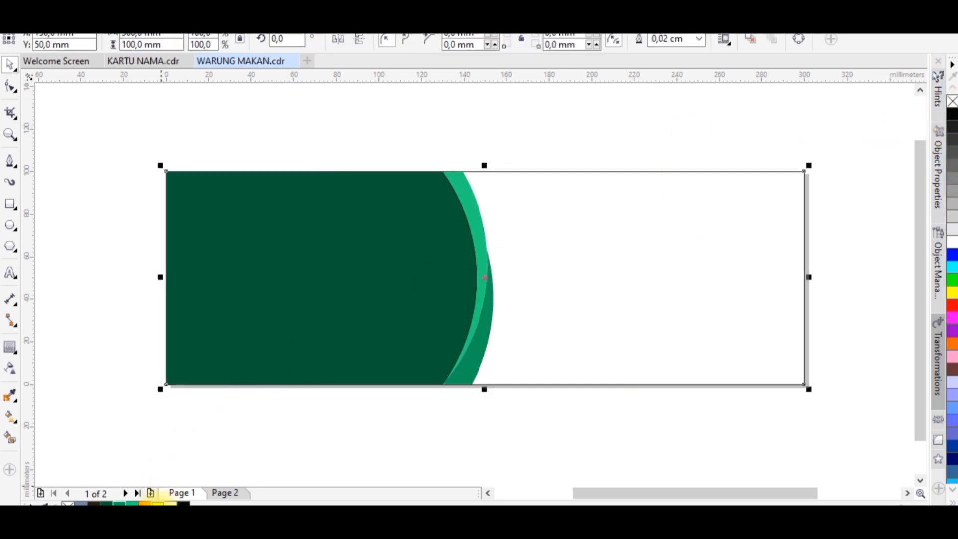
left_click(145, 503)
left_click(676, 417)
left_click(673, 364)
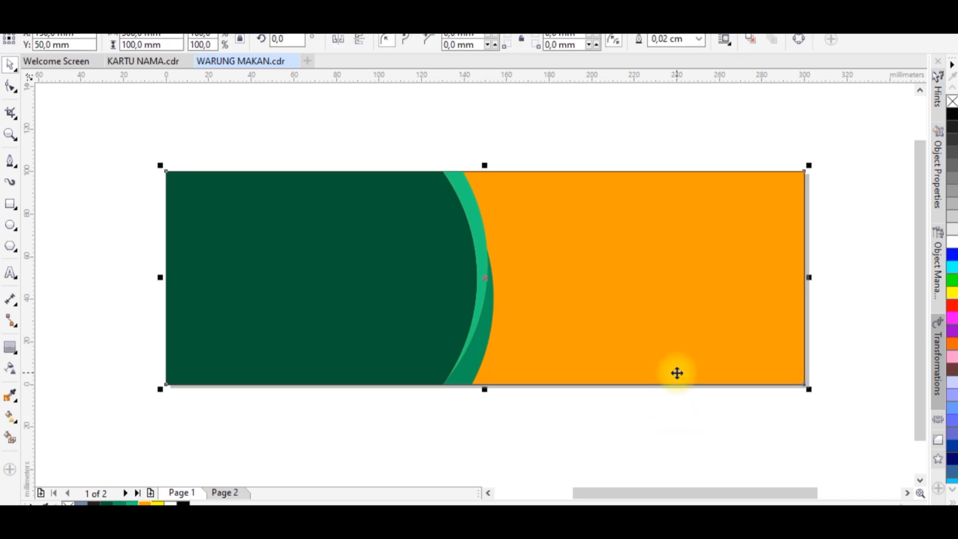
Draw a full-height rectangle about 88 mm wide at the page's right edge and reduce it to a triangle with its lower-left corner extended left
left_click(14, 209)
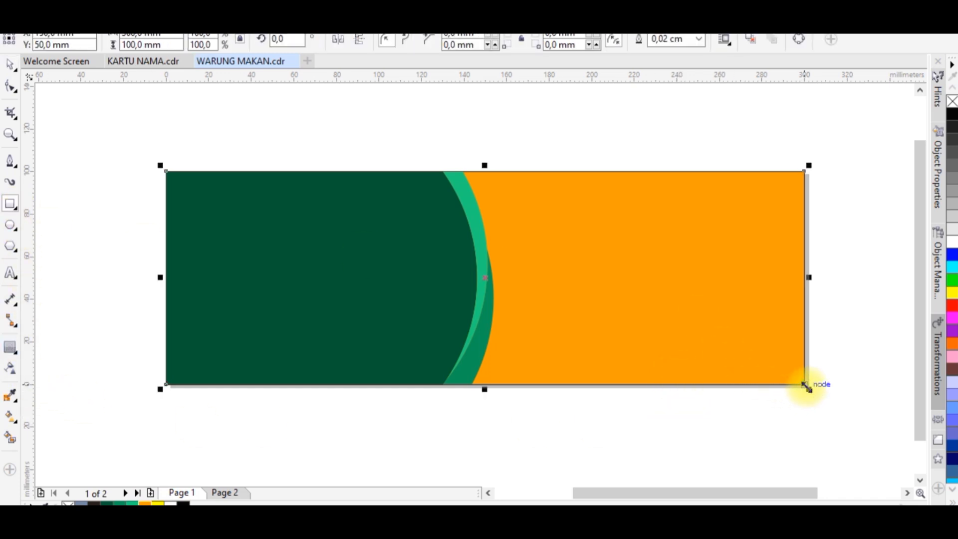
left_click_drag(804, 385, 618, 171)
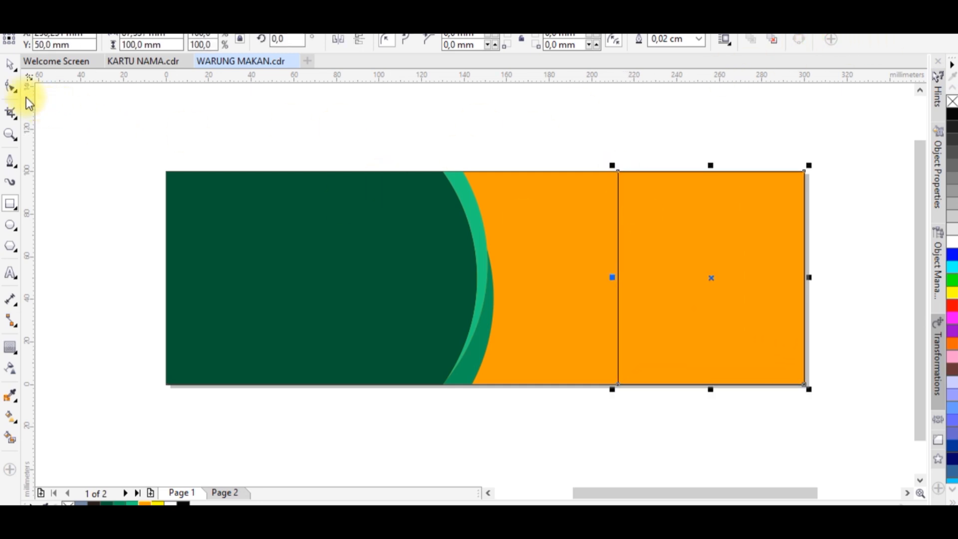
left_click(14, 87)
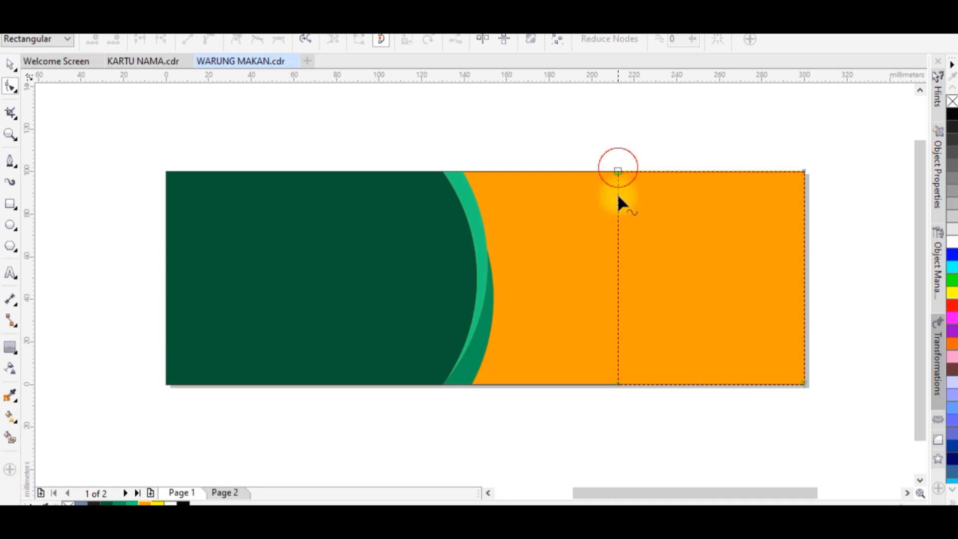
key("Delete")
left_click_drag(621, 384, 552, 384)
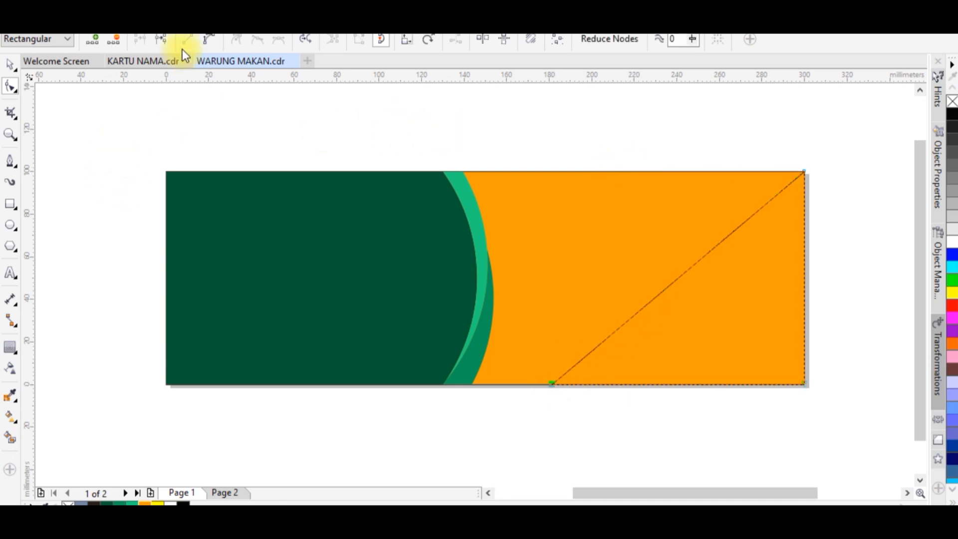
Convert the triangle's diagonal side to a curve and bend it slightly toward the page's lower-right corner
double_click(683, 272)
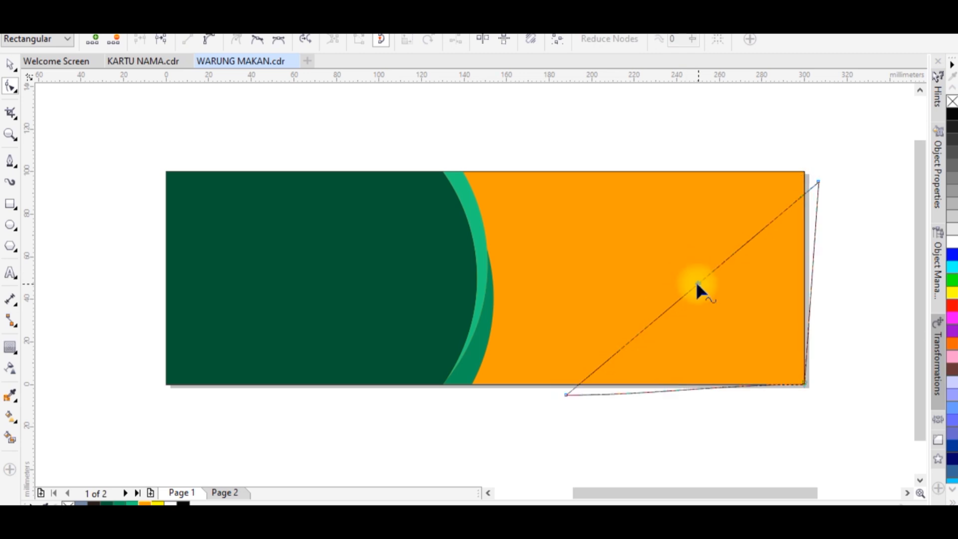
left_click(209, 39)
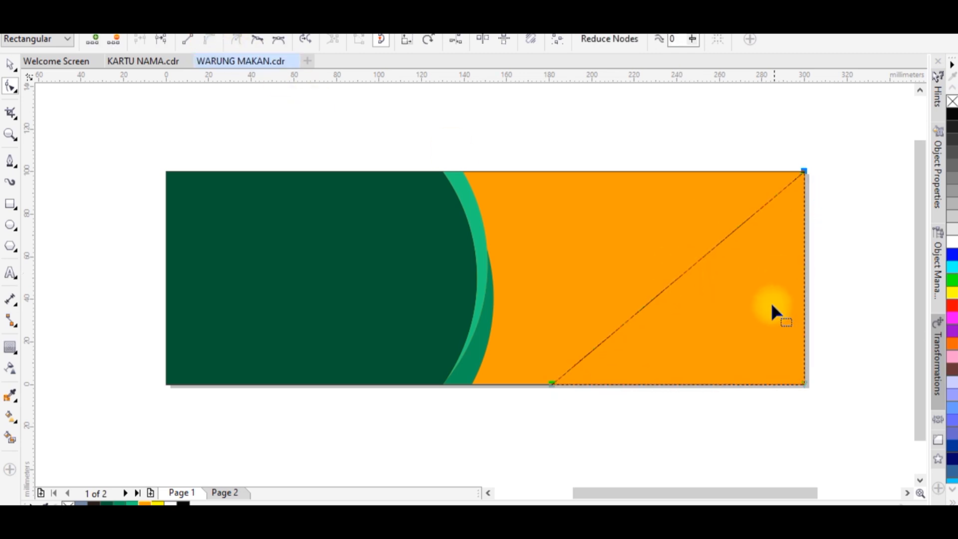
left_click_drag(671, 283, 684, 298)
Apply a diagonal linear gradient to the corner shape and set its lower-right colour to the background orange, #FF9A00
left_click(9, 420)
left_click_drag(627, 218, 772, 355)
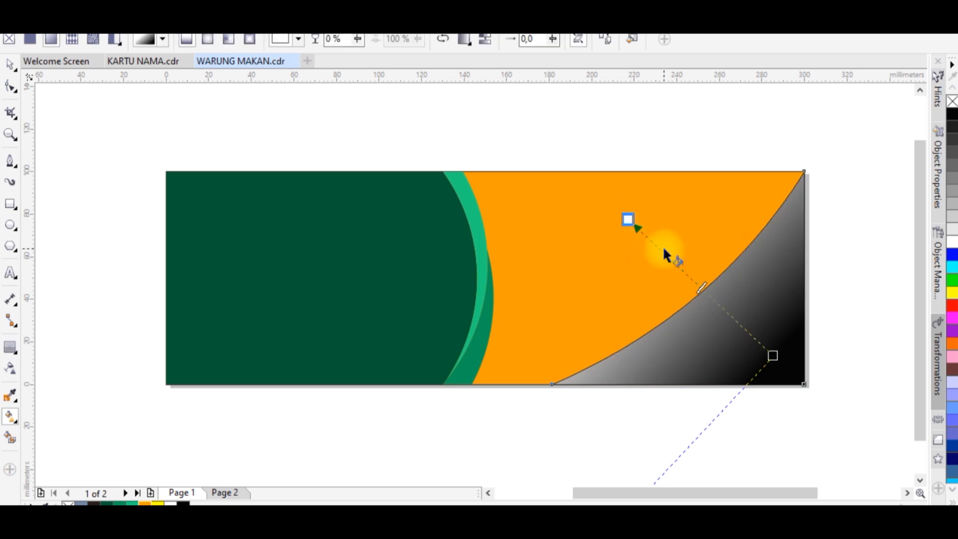
left_click(772, 356)
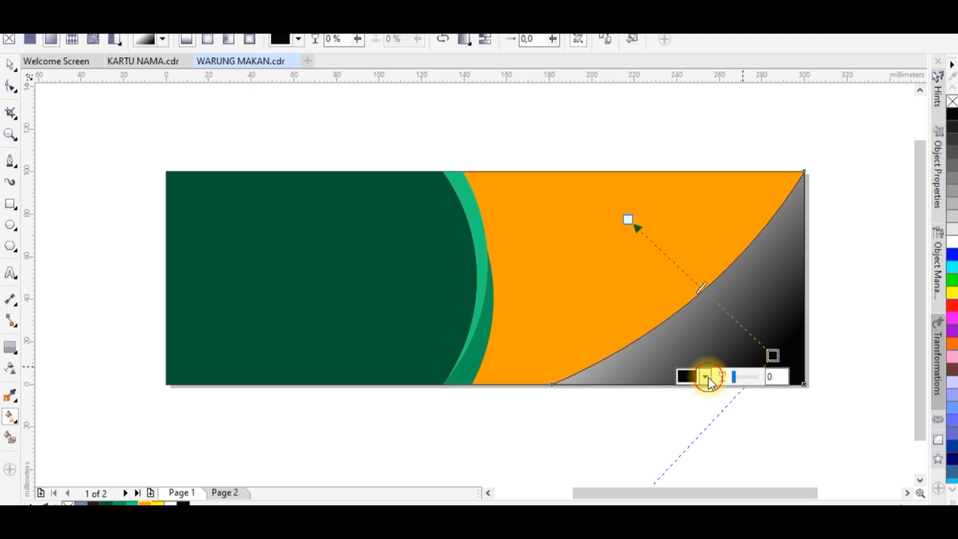
left_click(707, 378)
left_click(734, 216)
left_click(676, 186)
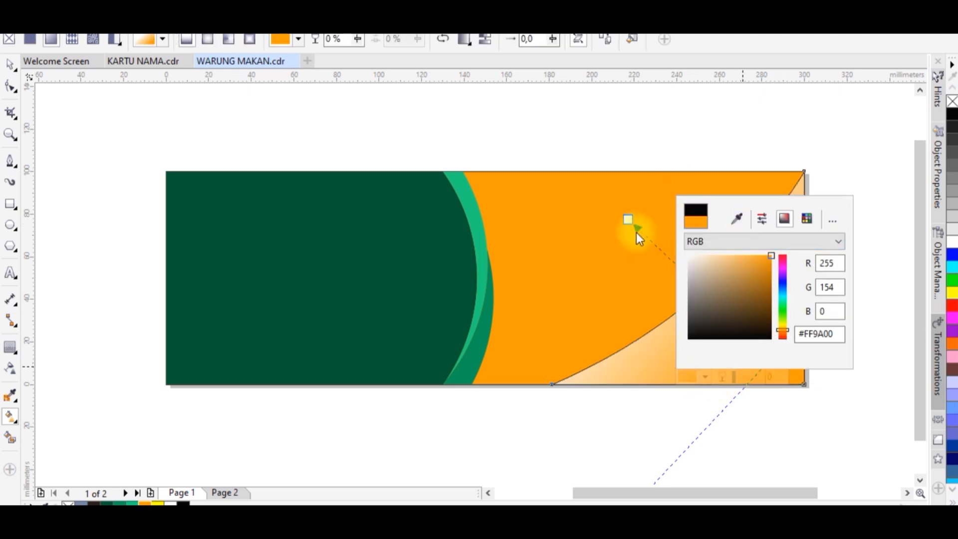
Change the upper-left colour of the corner shape's gradient to yellow
left_click(629, 220)
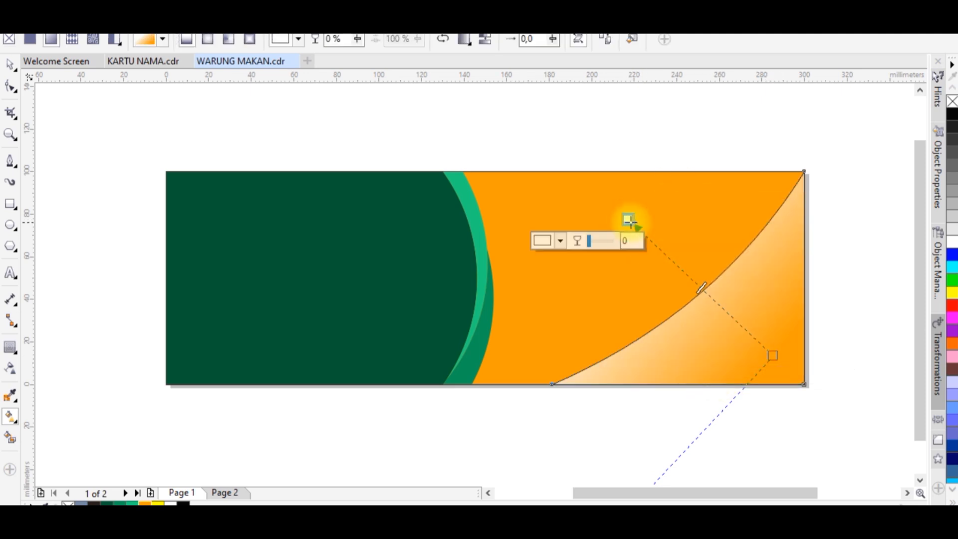
left_click(562, 241)
left_click(640, 377)
left_click(624, 310)
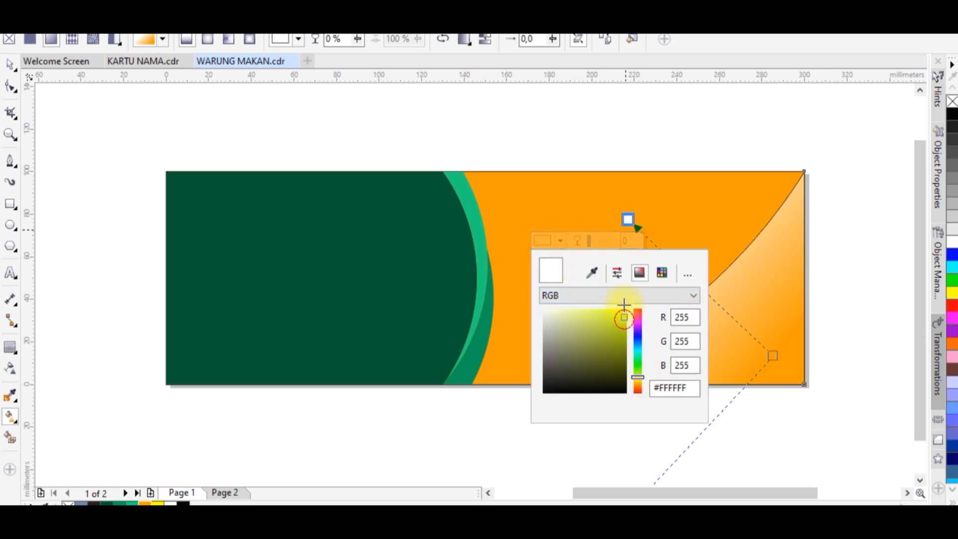
Remove the outline from the gradient corner shape
left_click(9, 63)
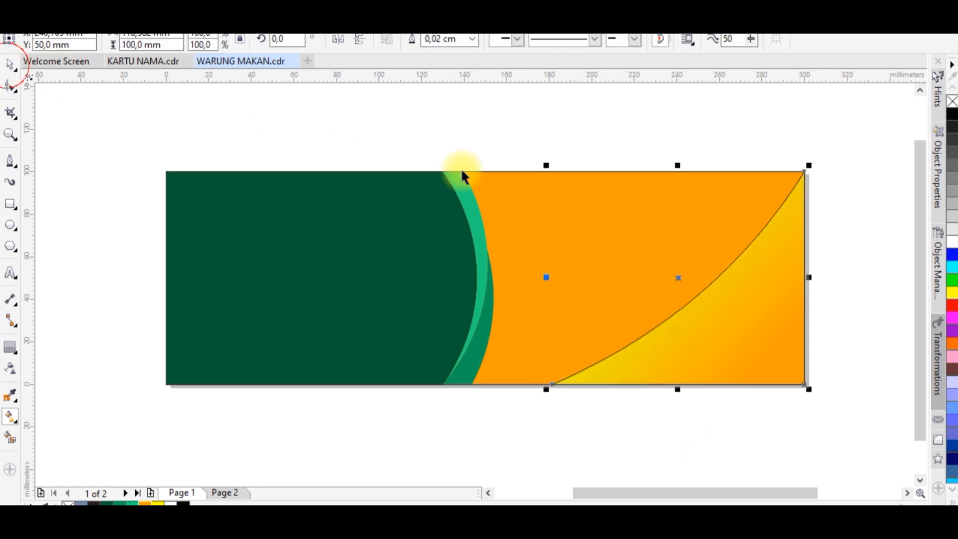
right_click(951, 102)
left_click(753, 135)
scroll(779, 274, "down", 2)
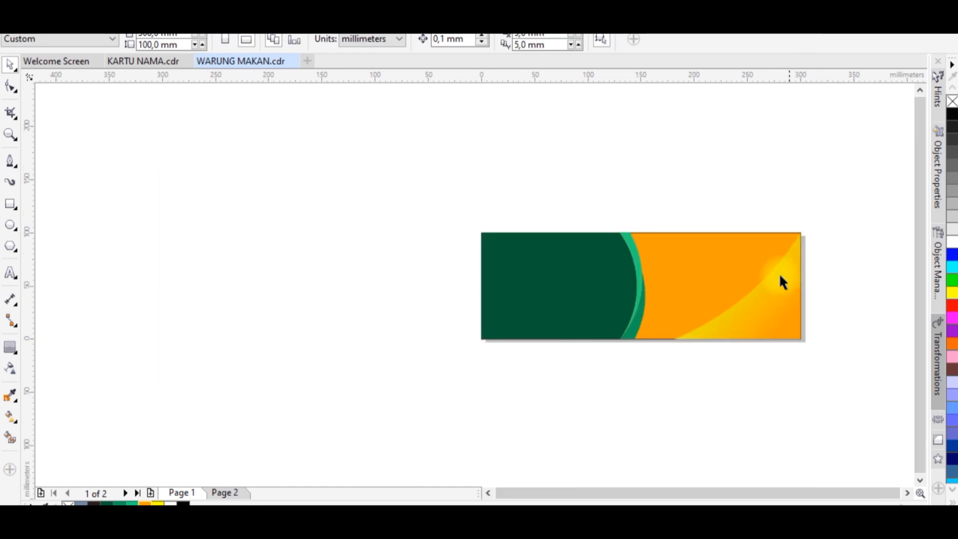
scroll(714, 269, "up", 2)
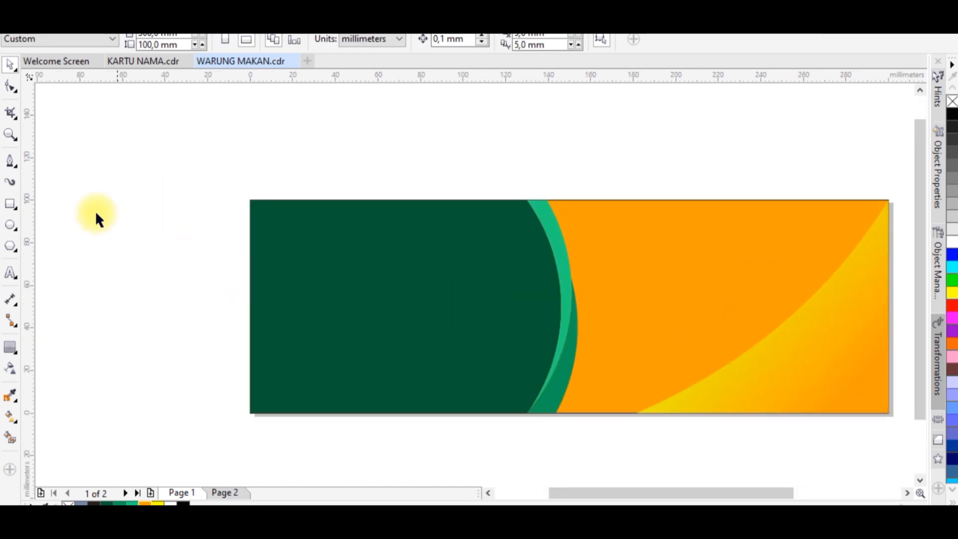
Draw a rectangle about 117 × 38 mm from the left edge of the dark green area's upper half, filled light green with no outline
left_click(10, 205)
left_click_drag(250, 210, 499, 291)
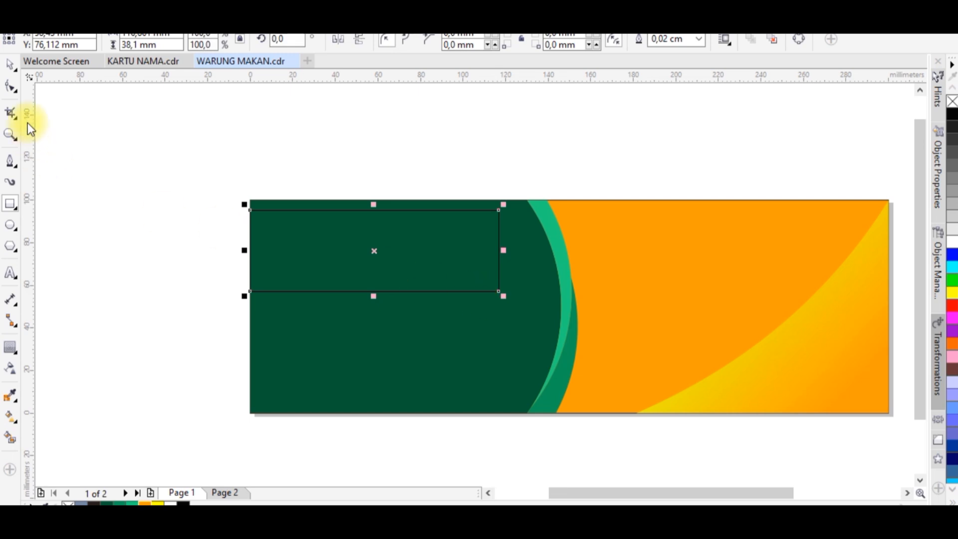
left_click(10, 64)
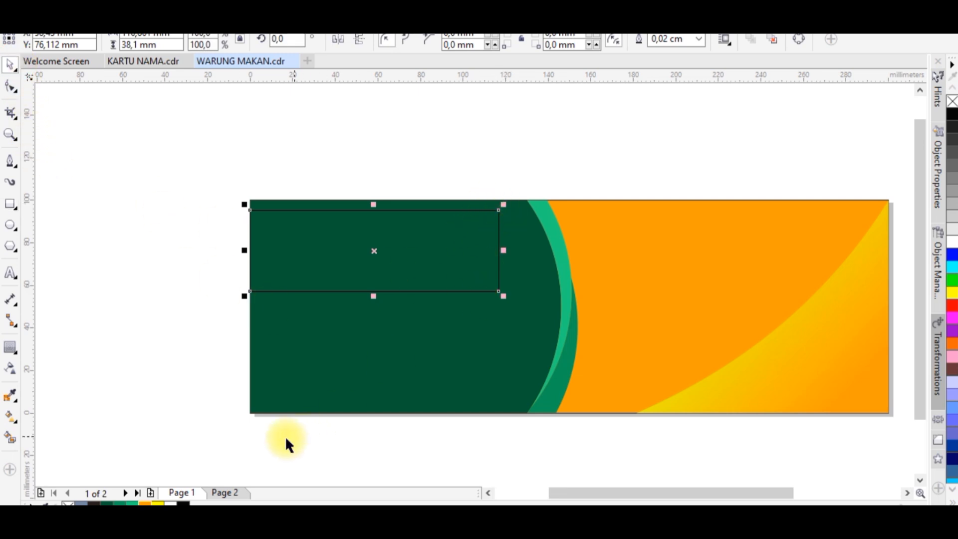
left_click(130, 502)
right_click(67, 501)
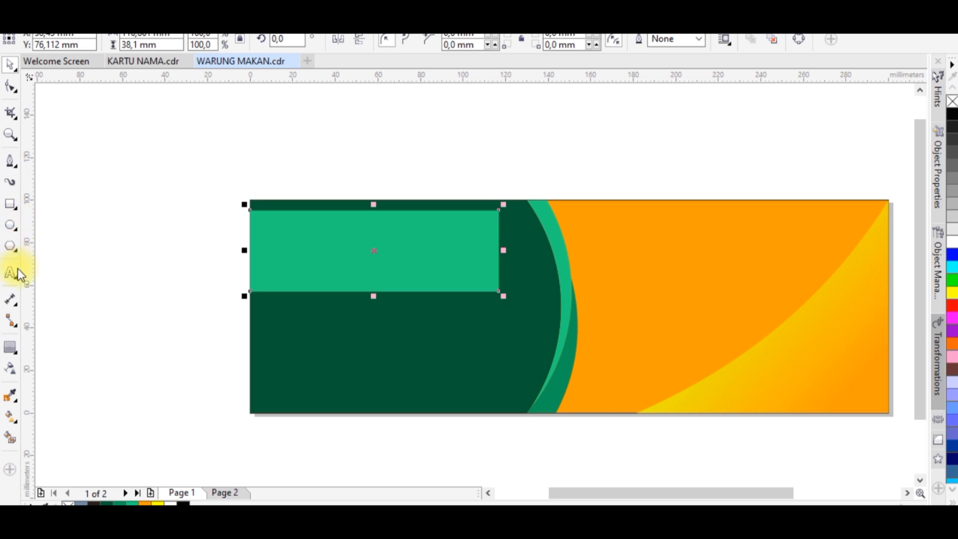
Apply a linear transparency to the light green rectangle so that it fades out toward its right end
left_click(12, 370)
left_click_drag(439, 247, 278, 249)
left_click_drag(482, 250, 498, 249)
left_click(10, 64)
left_click(126, 147)
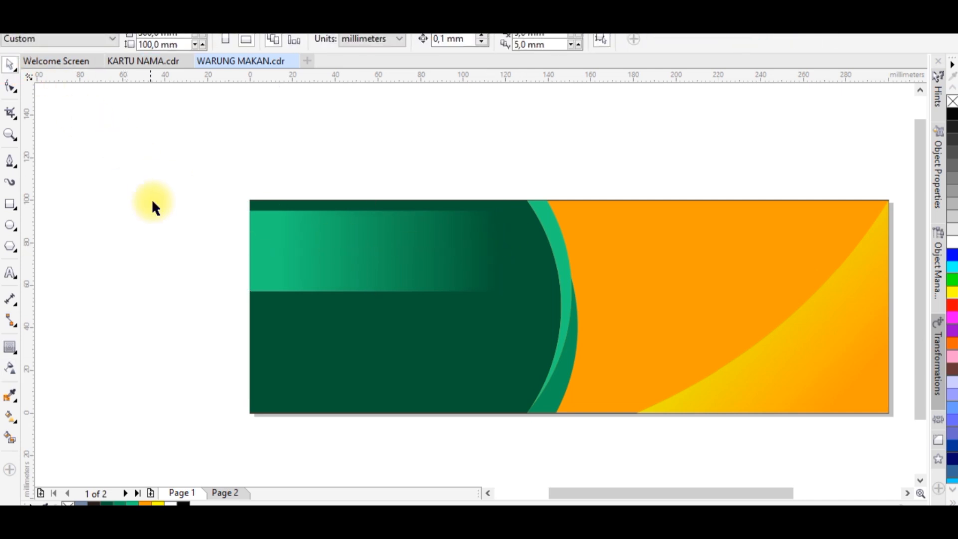
Draw an unfilled rectangle about 98 × 48 mm in the middle of the orange area
left_click(10, 203)
left_click_drag(632, 259, 842, 361)
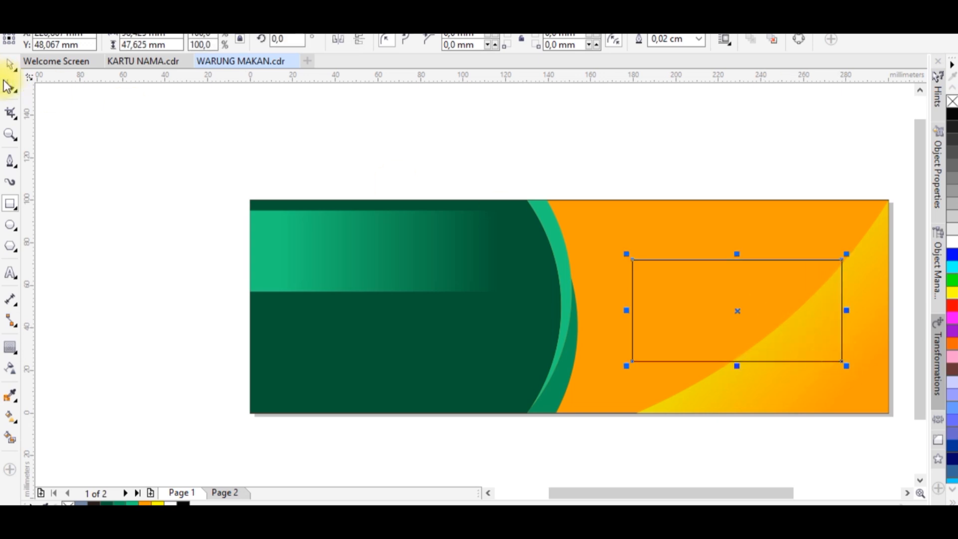
left_click(10, 65)
left_click(721, 262)
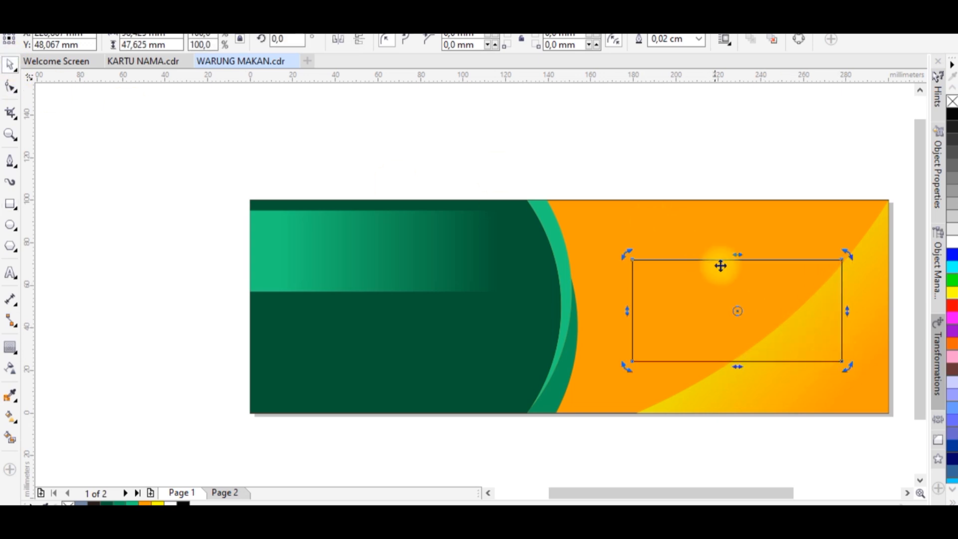
Skew the new rectangle horizontally into a right-leaning parallelogram about 109 mm wide
left_click_drag(728, 258, 751, 261)
left_click(730, 273)
key("ctrl+z")
left_click(734, 273)
left_click(743, 276)
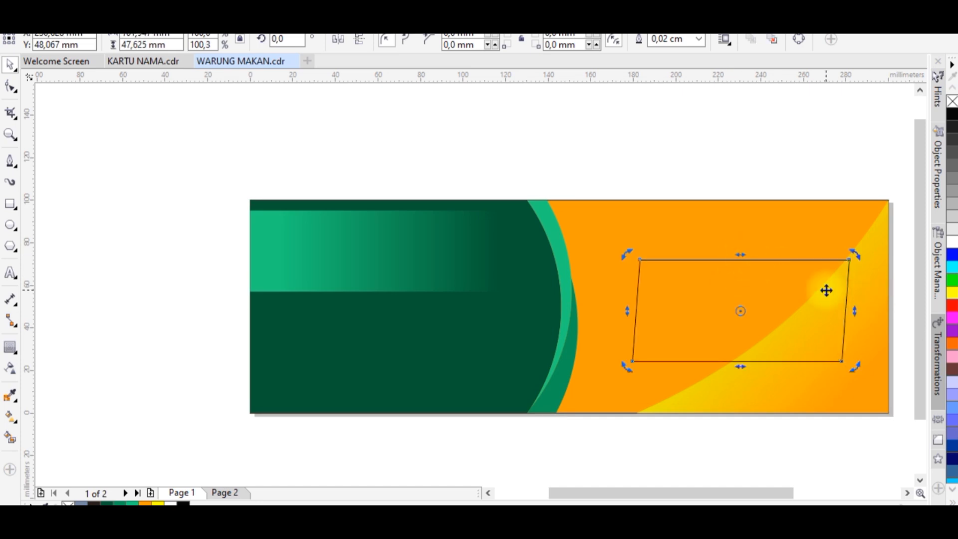
scroll(838, 299, "up", 2)
left_click_drag(643, 214, 675, 218)
left_click_drag(706, 269, 696, 273)
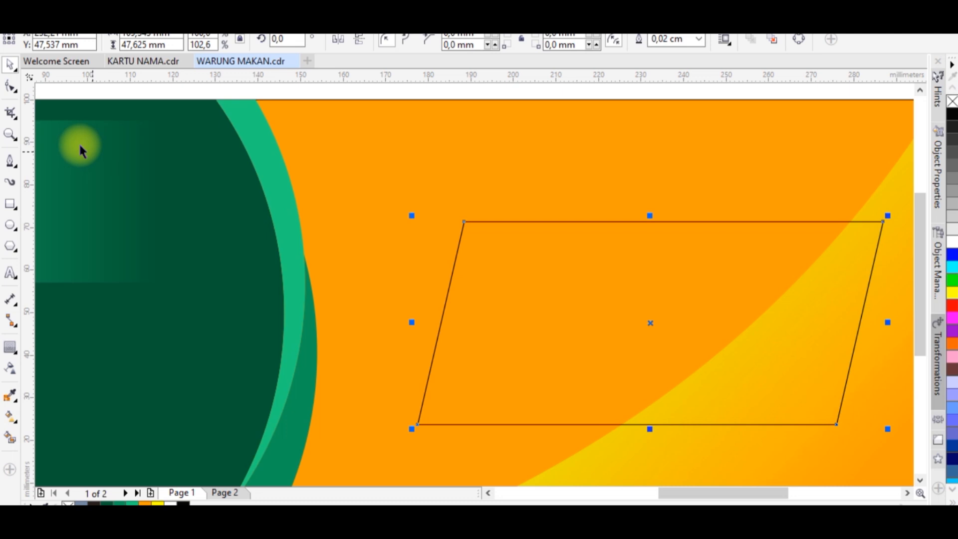
Round all four corners of the parallelogram to a radius of about 8 mm
left_click(10, 86)
left_click_drag(464, 221, 496, 237)
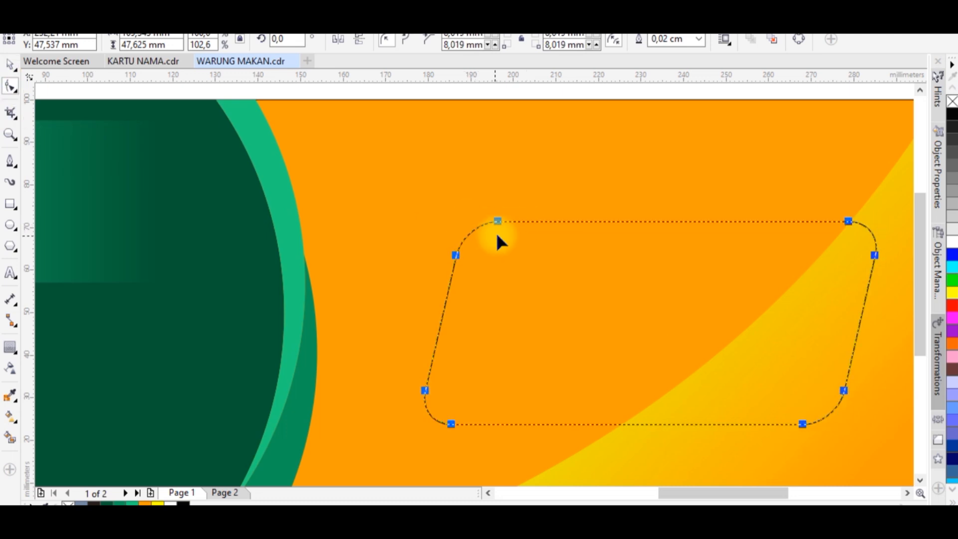
key("space")
scroll(523, 260, "down", 2)
scroll(613, 278, "up", 2)
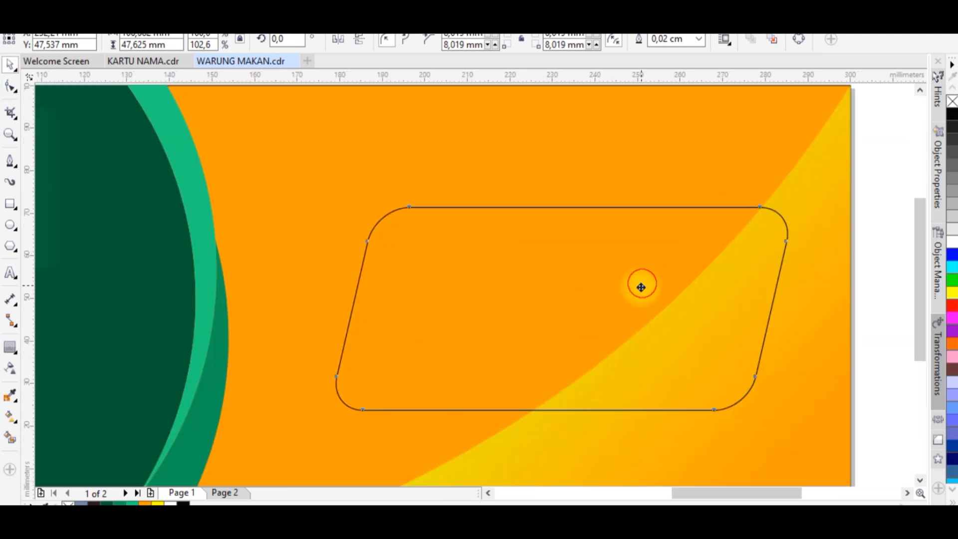
Make four smaller copies of the rounded parallelogram, about 27 mm high, and arrange them around it in two rows of two
scroll(642, 283, "down", 2)
left_click_drag(623, 302, 601, 259)
left_click_drag(679, 318, 580, 275)
left_click_drag(554, 243, 678, 363)
left_click(539, 235, "shift")
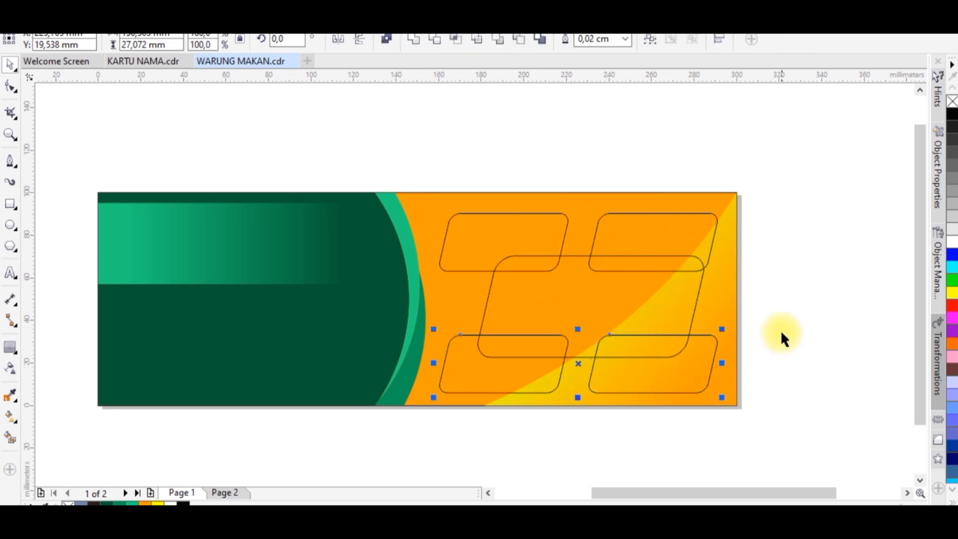
left_click(770, 252)
scroll(770, 250, "down", 2)
scroll(659, 274, "up", 2)
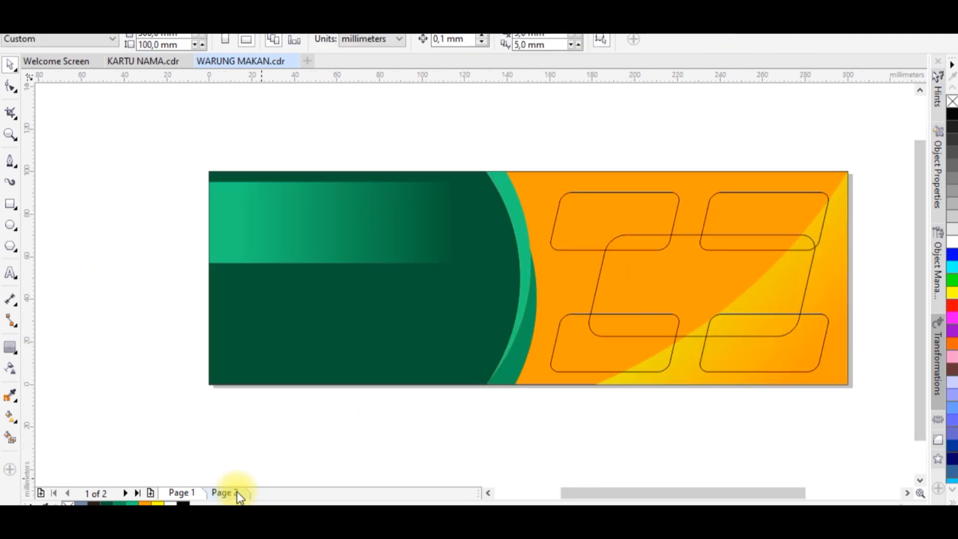
Move the texts and food photos of Page 2 onto the empty area below the page and return to Page 1
left_click(224, 493)
left_click_drag(248, 153, 539, 398)
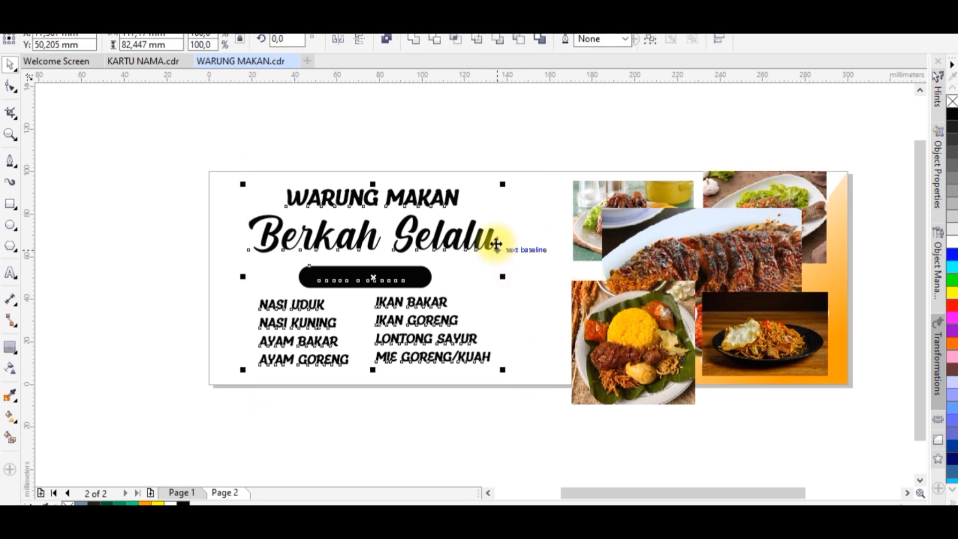
scroll(499, 232, "down", 2)
left_click_drag(672, 394, 673, 394)
left_click_drag(639, 238, 636, 390)
left_click(289, 479)
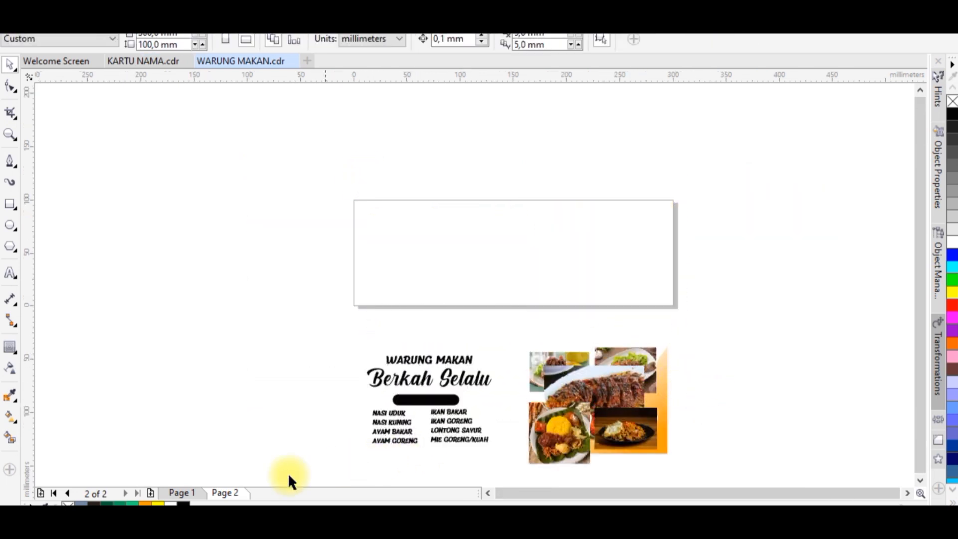
left_click(195, 493)
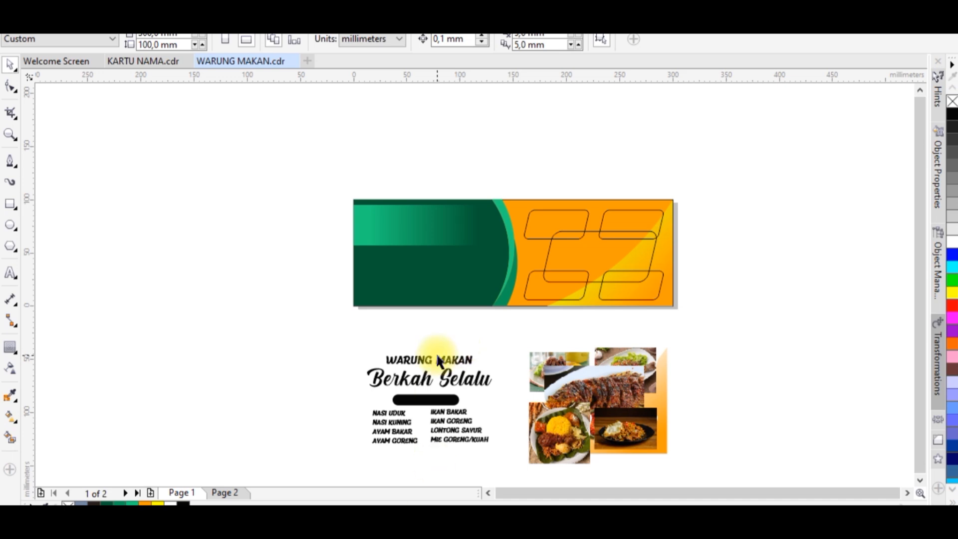
Move the WARUNG MAKAN text onto the light green band and fill it white
scroll(439, 362, "up", 2)
left_click(443, 362)
scroll(442, 363, "down", 2)
left_click_drag(441, 363, 444, 221)
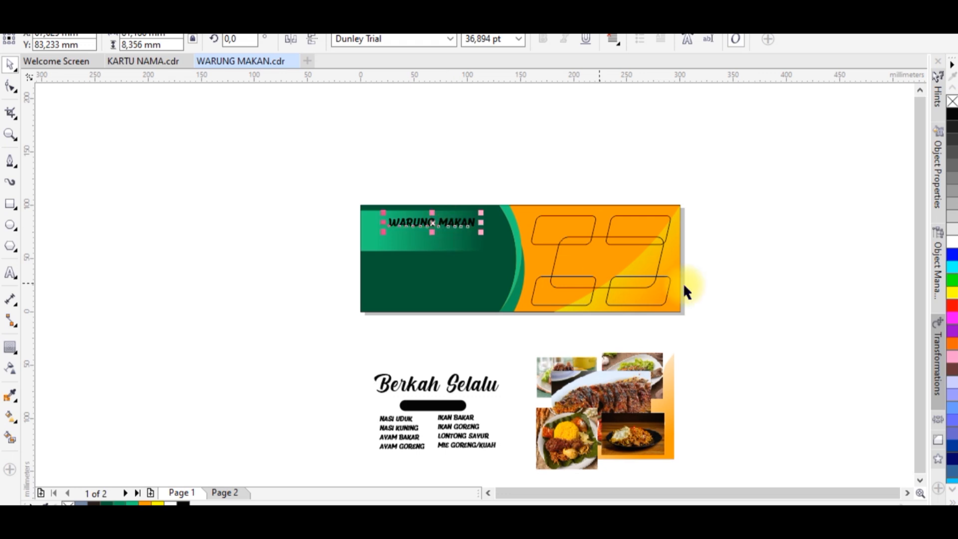
left_click(953, 230)
Place the Berkah Selalu text directly below WARUNG MAKAN and fill it yellow
left_click_drag(458, 384, 462, 250)
scroll(461, 238, "up", 1)
left_click(952, 292)
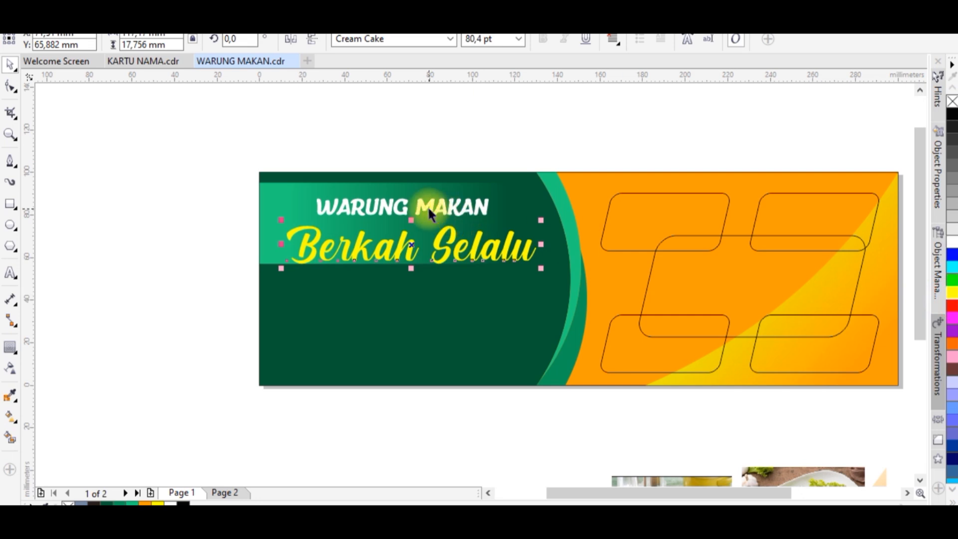
Fit both title lines inside the light green band with Berkah Selalu in white, and centre them horizontally on each other
scroll(429, 205, "up", 1)
left_click_drag(447, 207, 436, 183)
left_click_drag(474, 252, 474, 227)
left_click(952, 249)
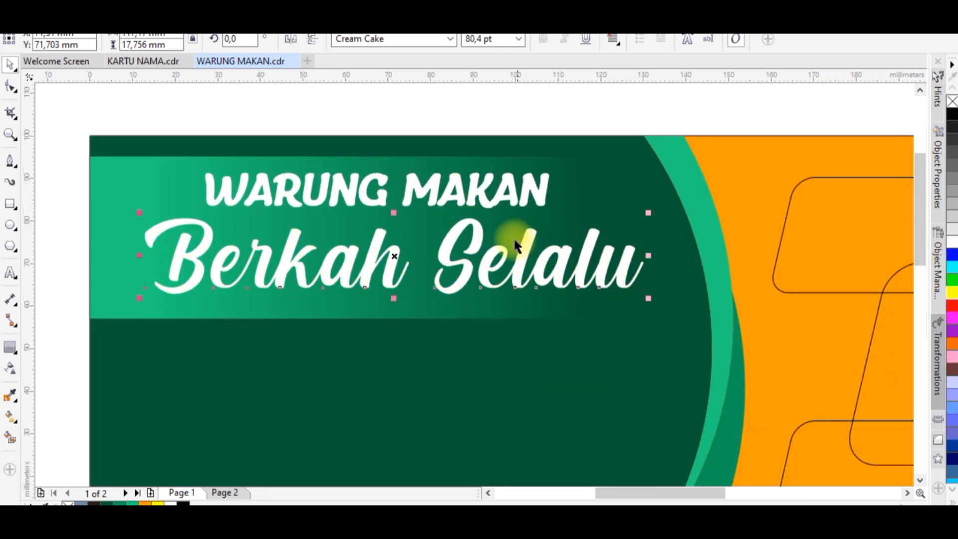
left_click(500, 203, "shift")
key("c")
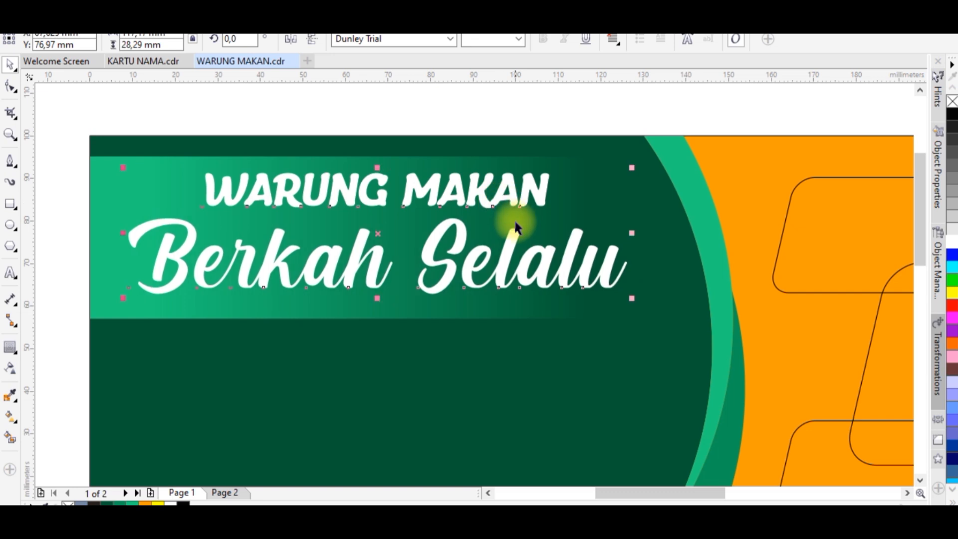
Try to align both title lines to the vertical centre of the light green band without grouping them
scroll(515, 222, "down", 2)
left_click(381, 268, "shift")
key("e")
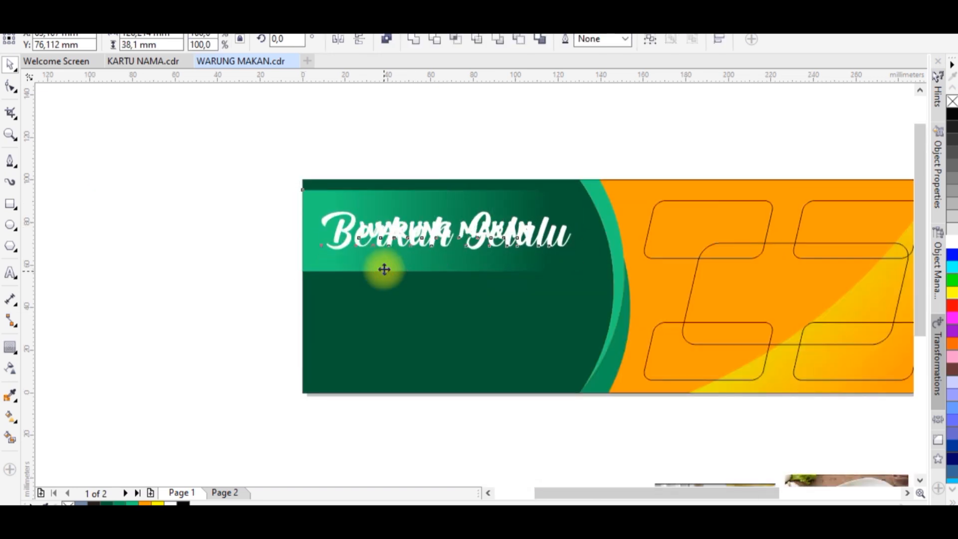
key("ctrl+z")
Group the two title lines and centre the group vertically on the light green band
left_click(311, 135)
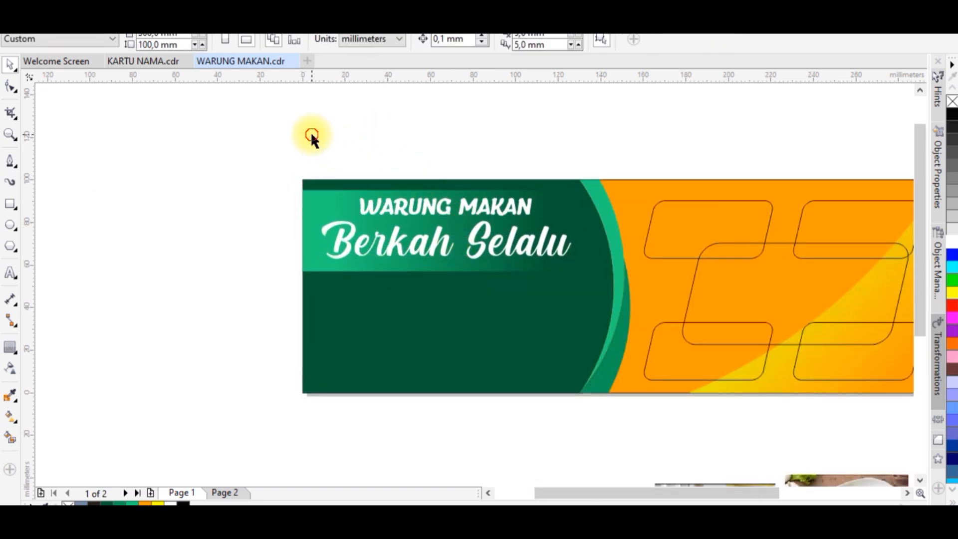
left_click_drag(578, 292, 568, 285)
key("ctrl+f")
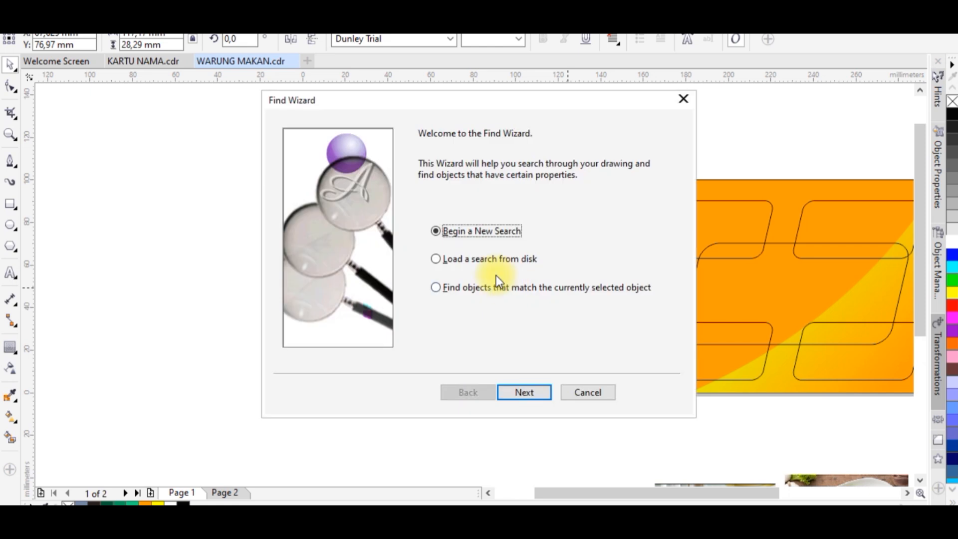
left_click(608, 393)
left_click(455, 247)
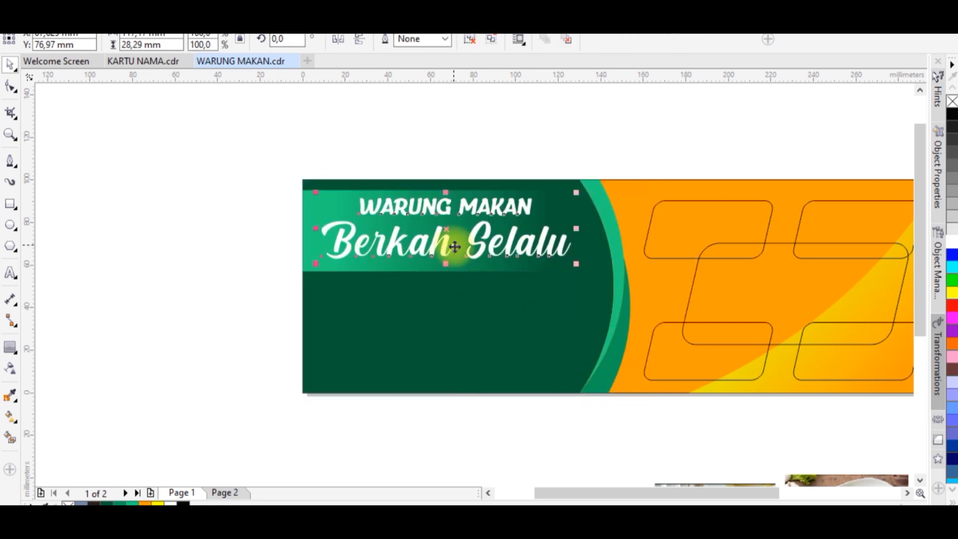
key("Escape")
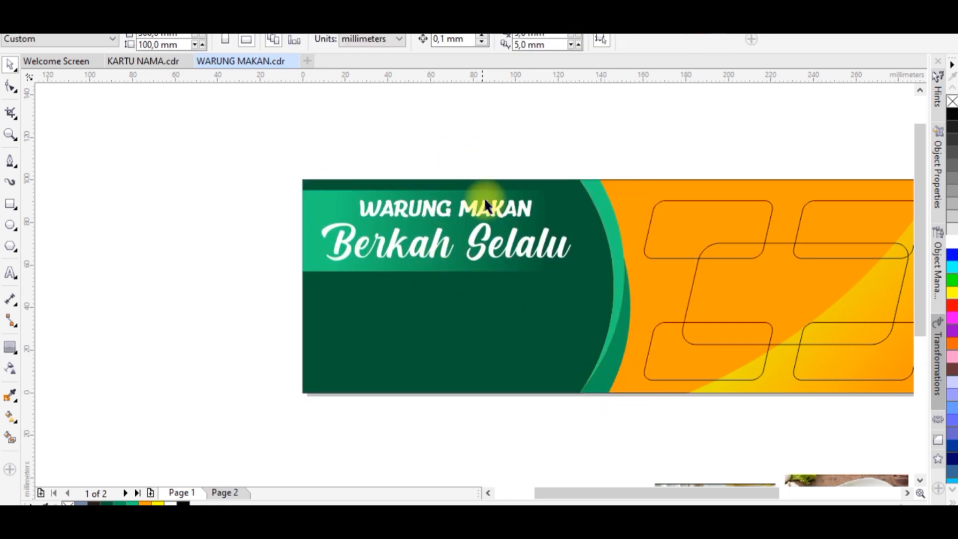
scroll(480, 318, "down", 2)
left_click_drag(412, 369, 516, 415)
left_click_drag(488, 306, 481, 262)
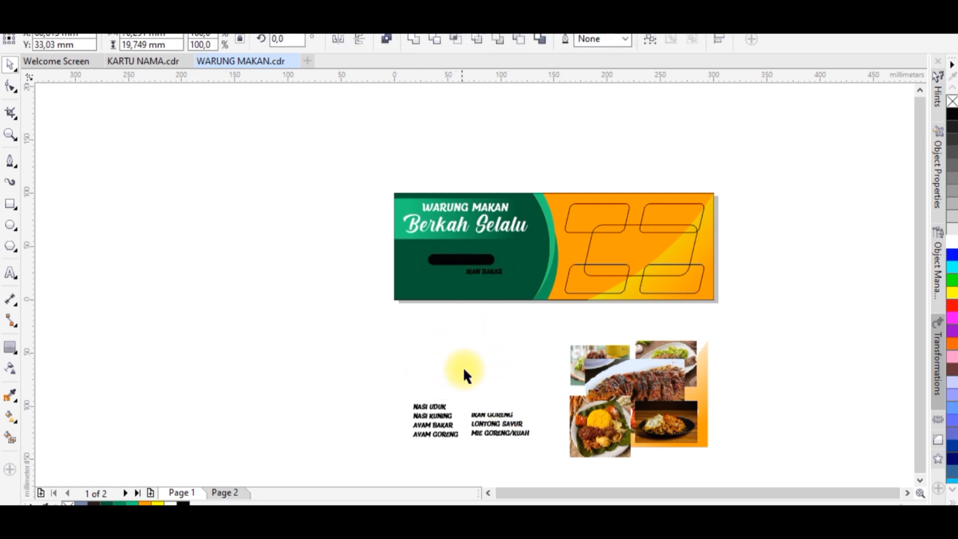
key("ctrl+z")
Move the black rounded label with its text onto the dark green area, centred below Berkah Selalu
scroll(444, 379, "up", 2)
scroll(505, 421, "down", 2)
left_click_drag(508, 415, 506, 273)
scroll(507, 273, "up", 3)
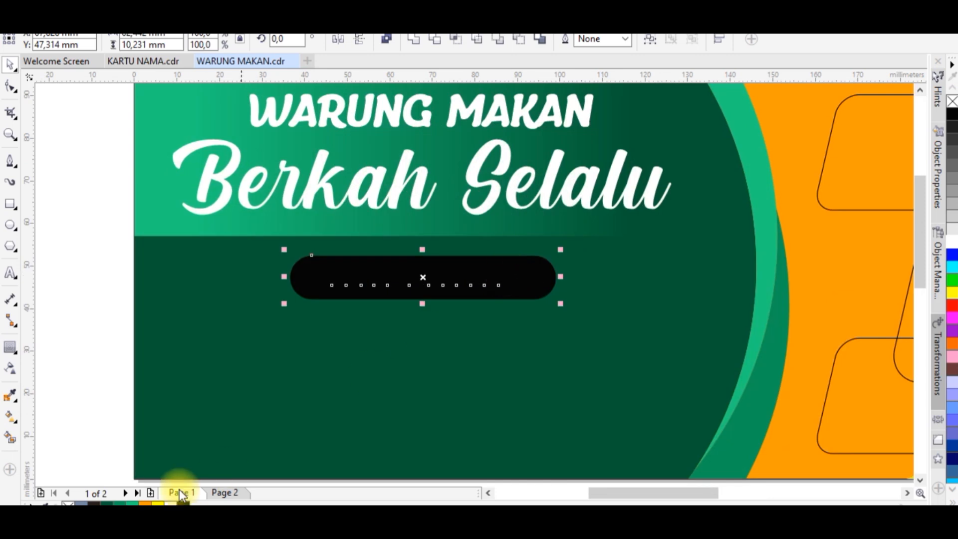
Fill the rounded label with the background orange and its ANEKA MASAKAN text with white
left_click(145, 502)
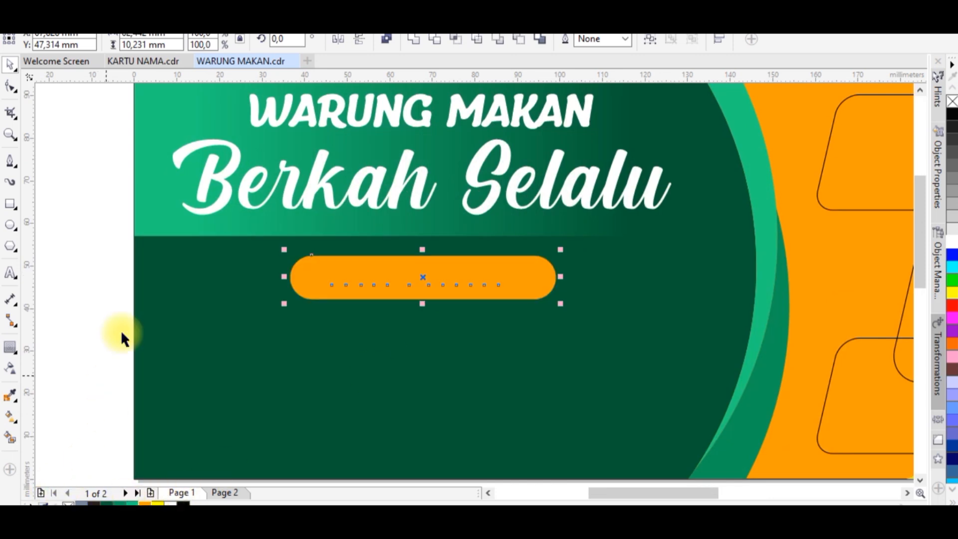
left_click_drag(109, 243, 546, 336)
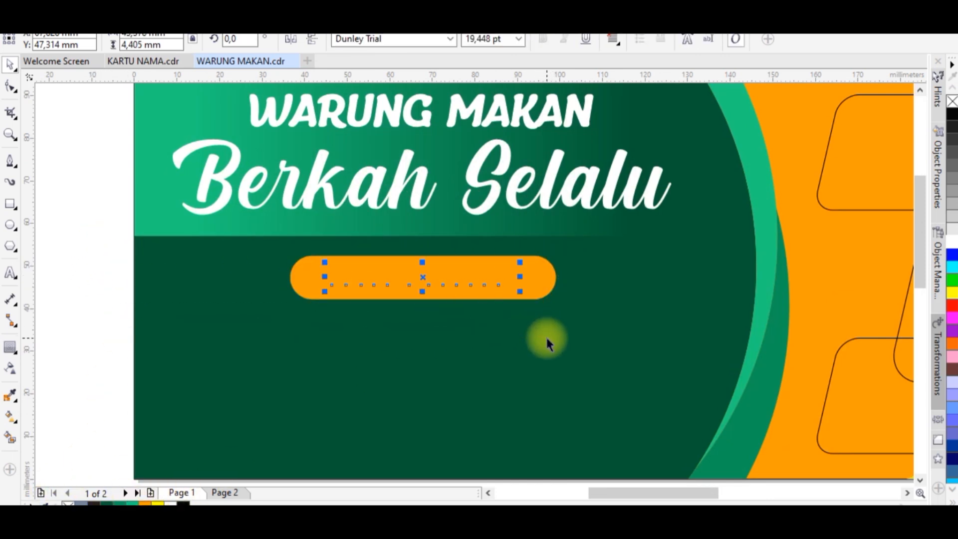
left_click(952, 244)
scroll(627, 325, "up", 1)
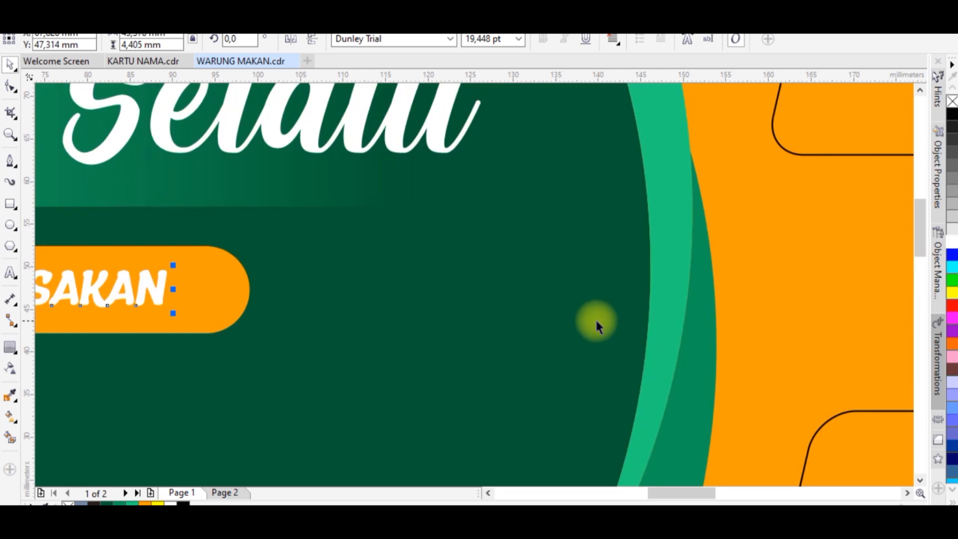
scroll(649, 320, "down", 2)
Move the ANEKA MASAKAN label slightly up and narrow its orange pill from both ends to about 53 mm
scroll(542, 310, "up", 3)
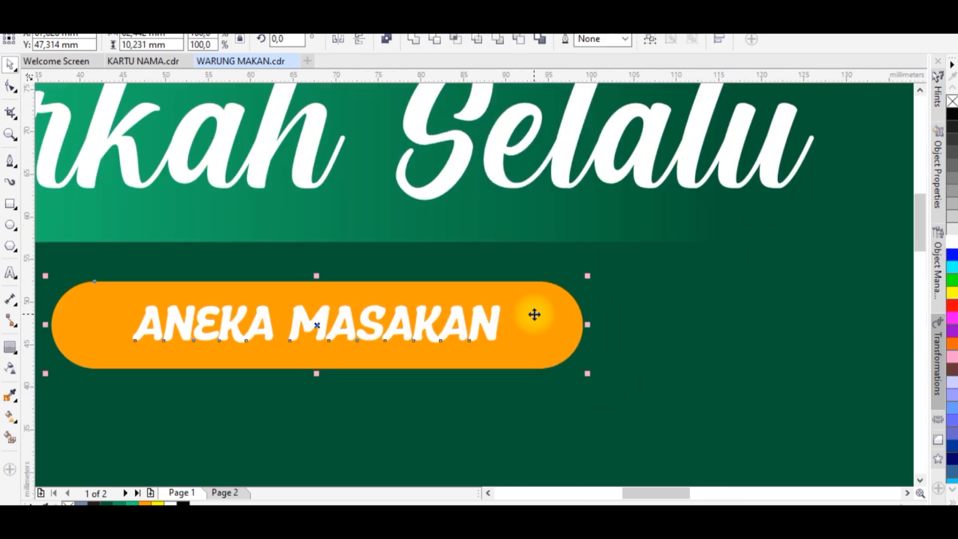
scroll(536, 312, "down", 3)
left_click(539, 316)
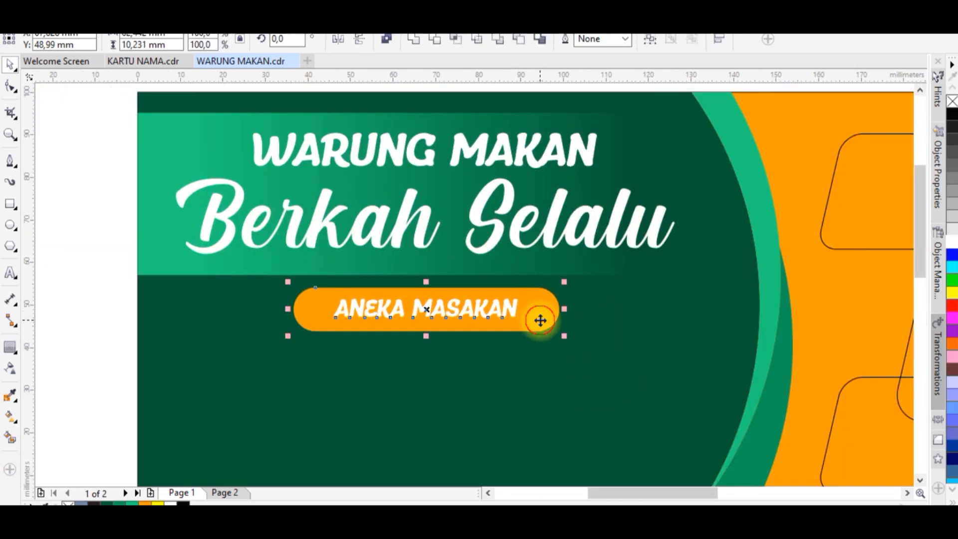
left_click(10, 87)
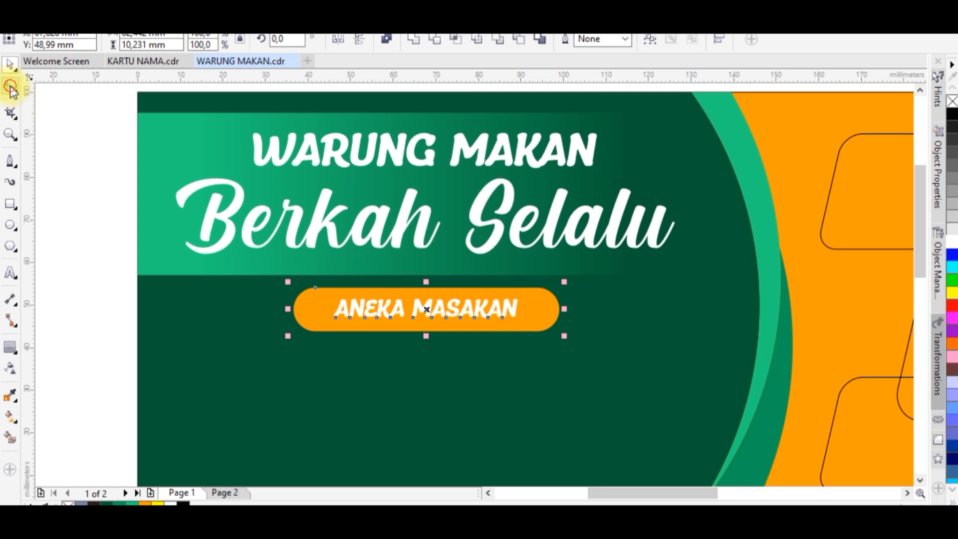
left_click(315, 288)
scroll(297, 315, "up", 1)
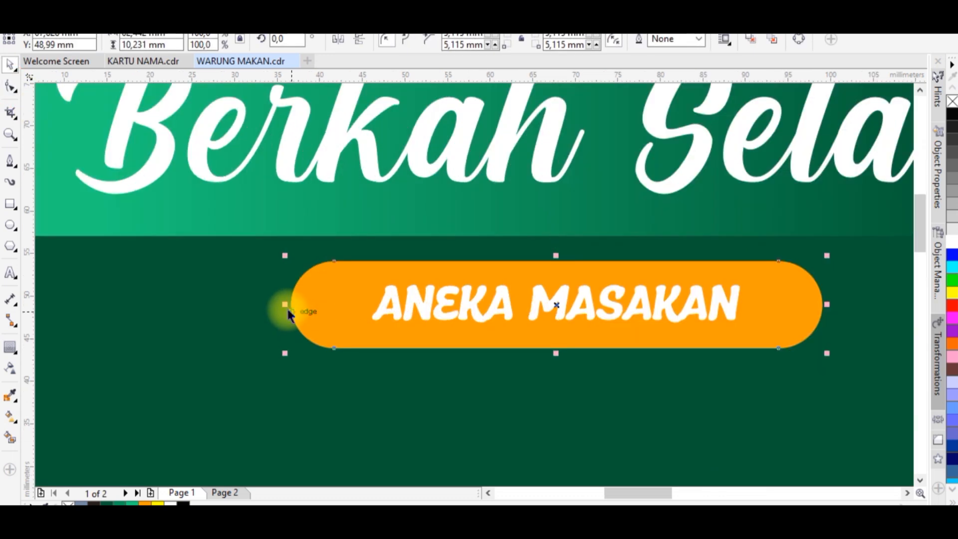
left_click_drag(283, 304, 332, 316)
scroll(469, 230, "down", 4)
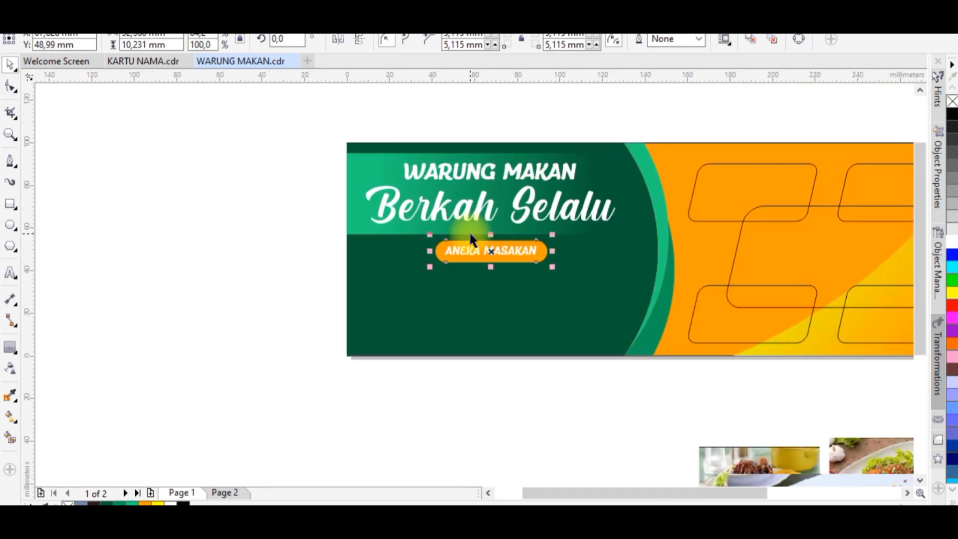
Place the two menu lists below the ANEKA MASAKAN label on the dark green area and fill them white
left_click_drag(381, 359, 562, 454)
left_click_drag(513, 401, 519, 260)
scroll(512, 259, "up", 4)
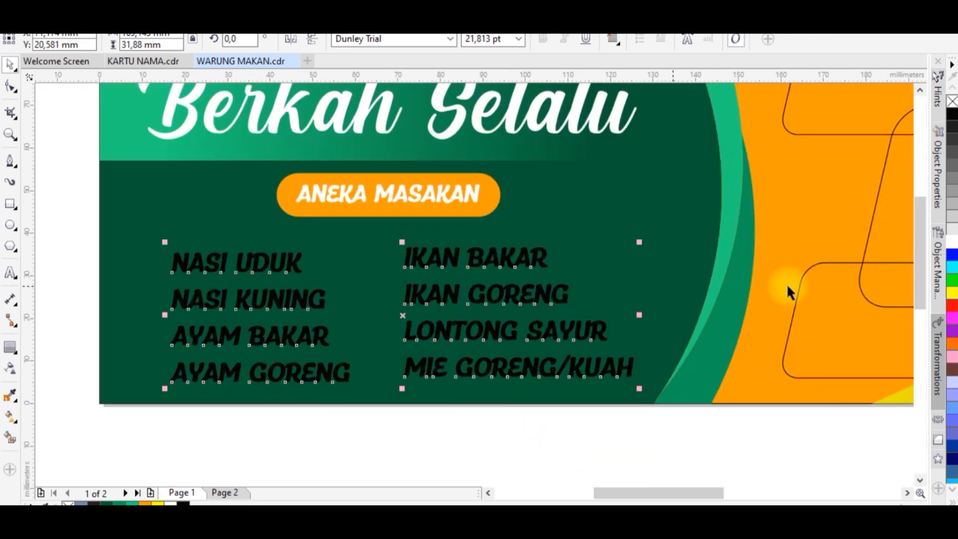
left_click(952, 240)
scroll(536, 257, "down", 2)
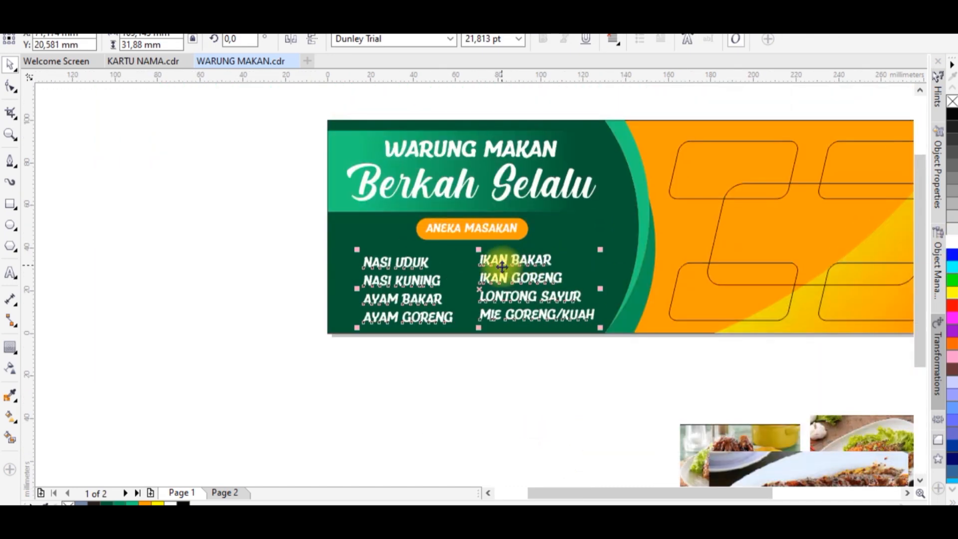
scroll(498, 257, "up", 2)
left_click(499, 257)
left_click_drag(500, 256, 501, 257)
left_click(501, 438)
Draw a circle about 6.5 mm in diameter to the left of the NASI UDUK text
scroll(139, 274, "up", 2)
left_click(10, 224)
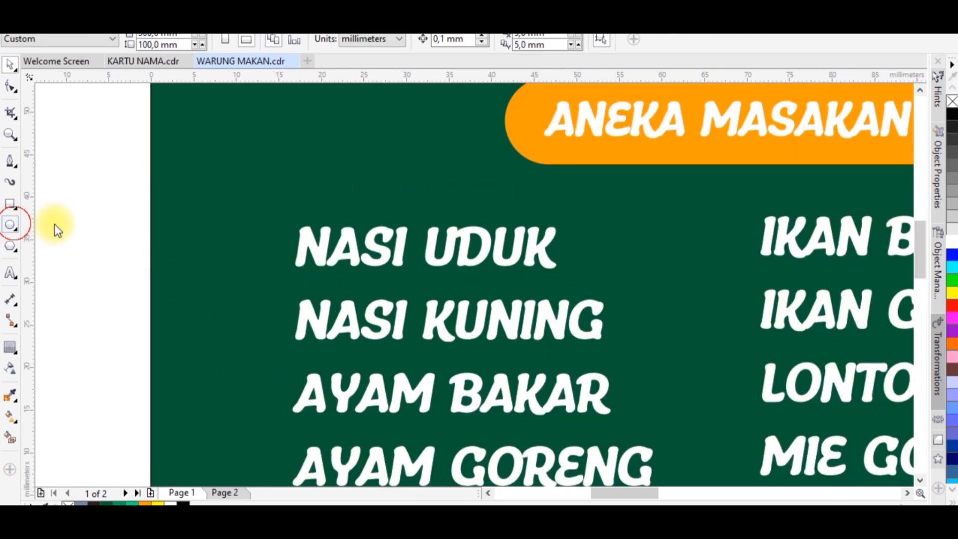
scroll(246, 235, "up", 2)
left_click_drag(201, 208, 312, 292)
scroll(291, 229, "up", 2)
key("space")
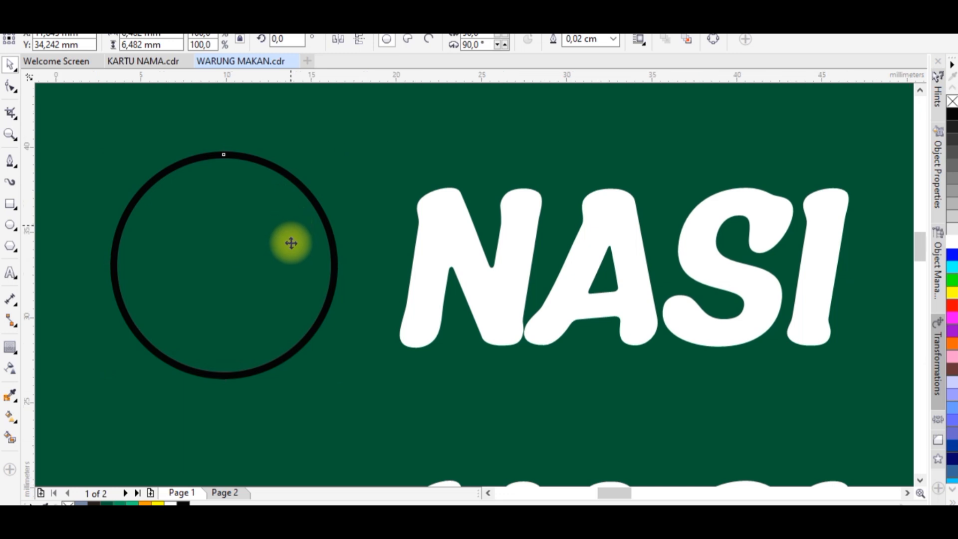
Fill the circle beside NASI UDUK with the background orange and remove its outline
scroll(291, 243, "down", 2)
left_click(144, 503)
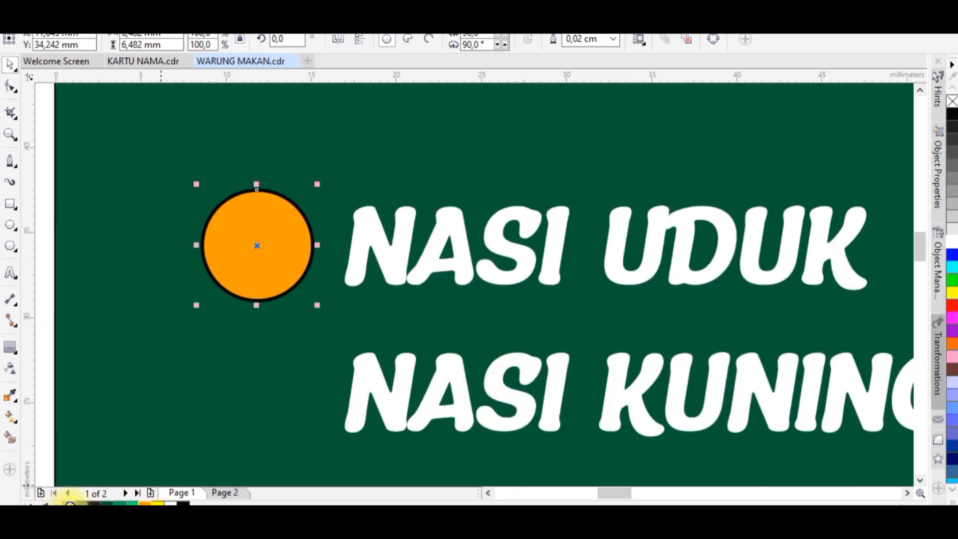
right_click(69, 504)
Draw a two-segment check mark about 3.5 mm tall inside the orange circle, shifting its lower corner node outward for a deeper shape
left_click(10, 161)
scroll(255, 243, "up", 2)
left_click(196, 266)
left_click(232, 299)
double_click(310, 192)
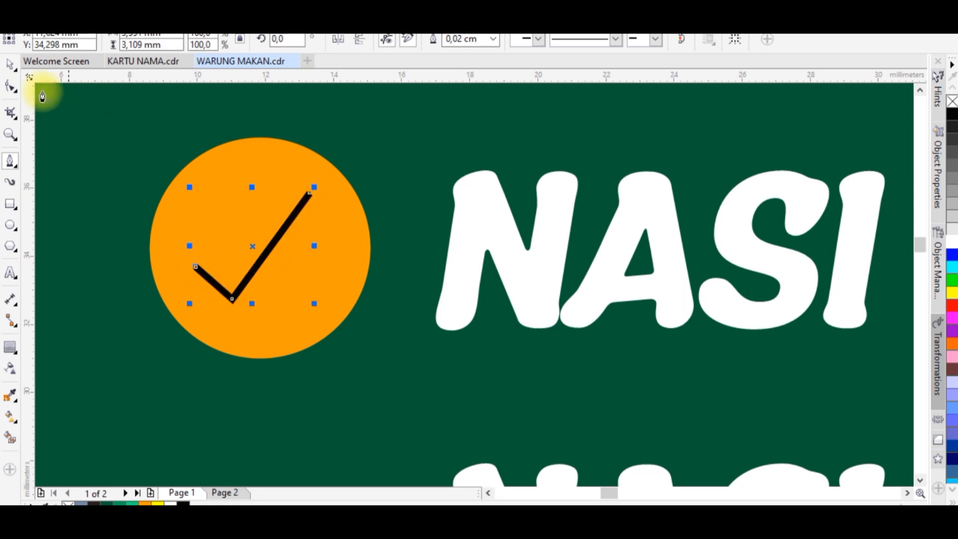
left_click(10, 85)
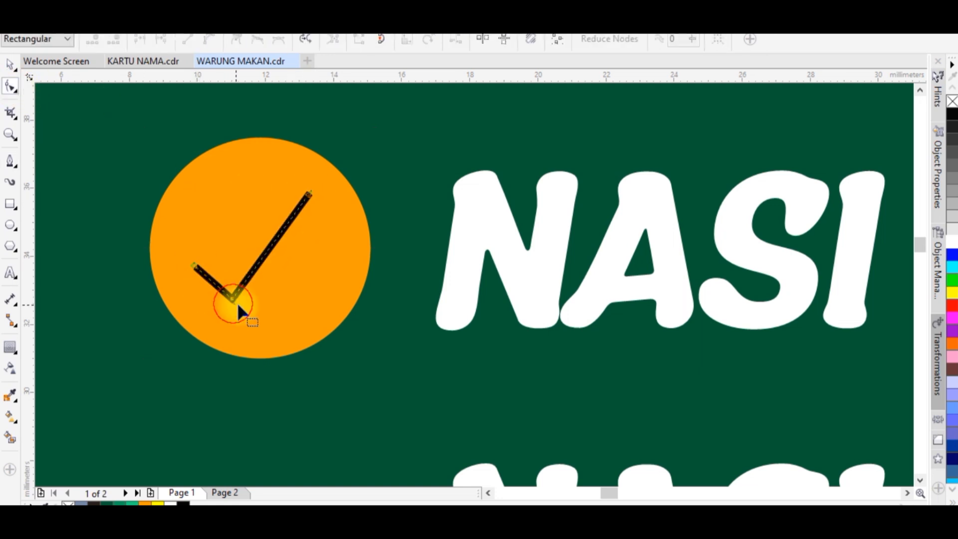
left_click_drag(232, 299, 248, 314)
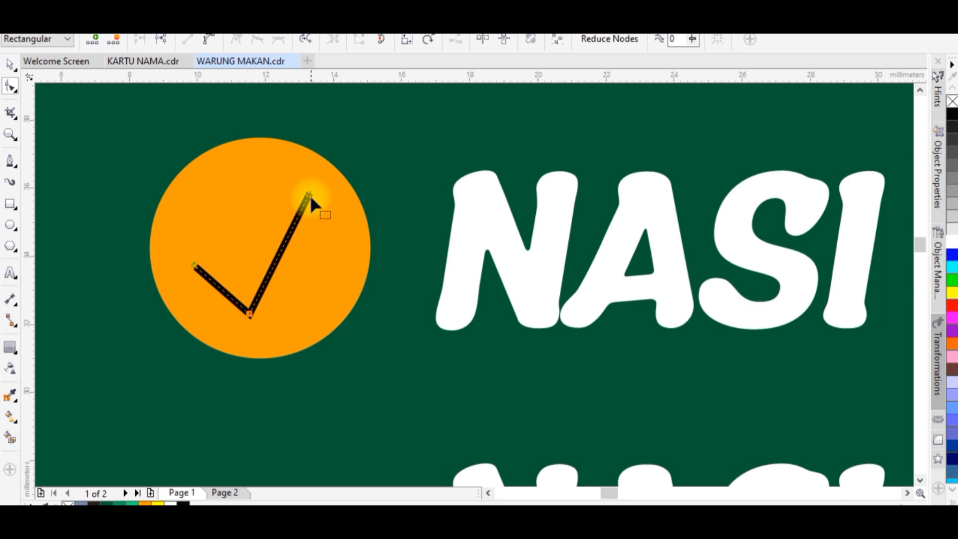
Add an outside contour around the check mark, separate it, and delete the original line to leave a rounded outline about 4.3 mm tall
left_click(11, 348)
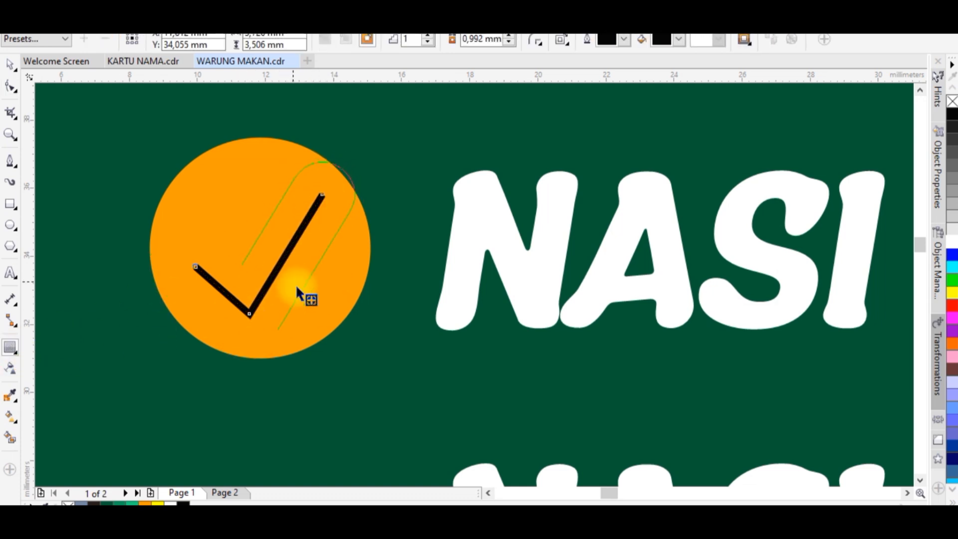
left_click_drag(305, 297, 307, 296)
right_click(330, 187)
left_click(344, 215)
key("space")
left_click(346, 217)
left_click(320, 200)
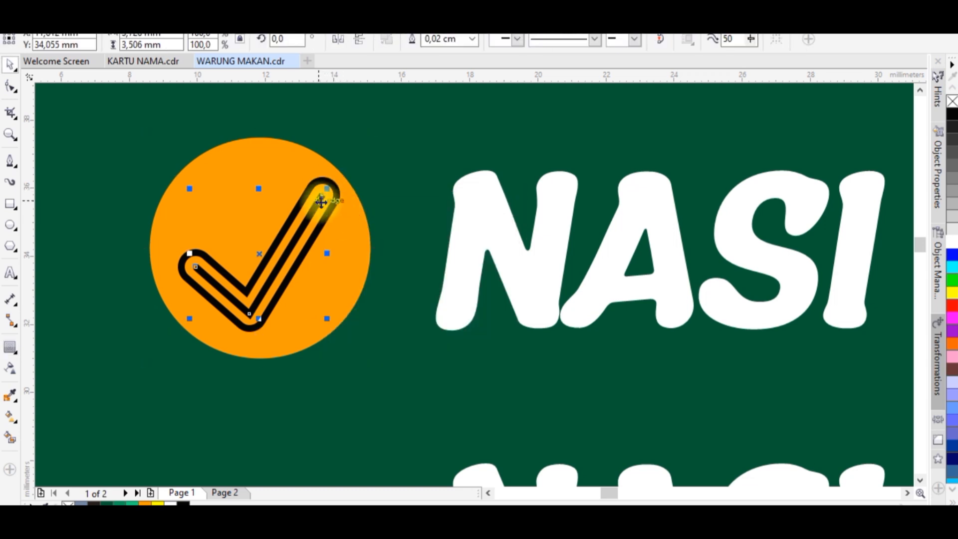
key("Delete")
left_click(317, 189)
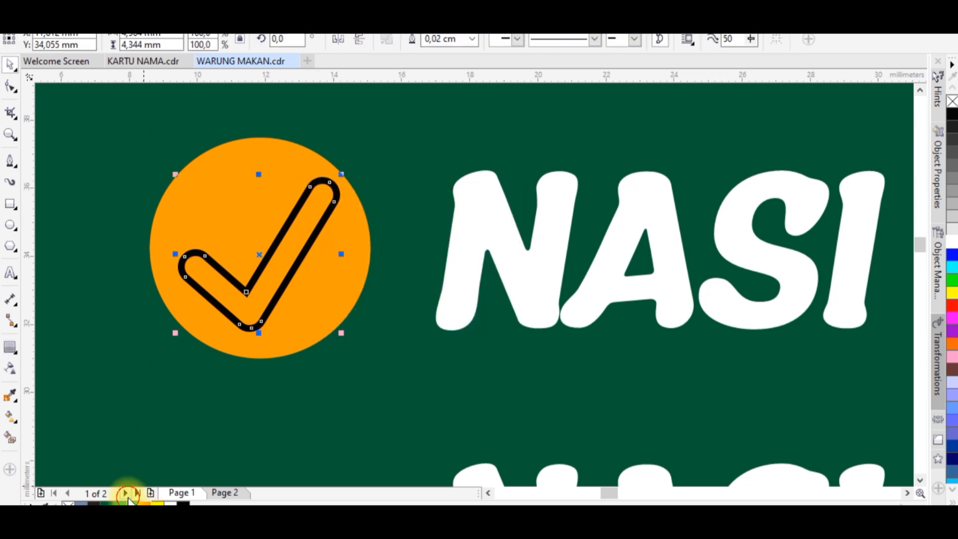
left_click(125, 493)
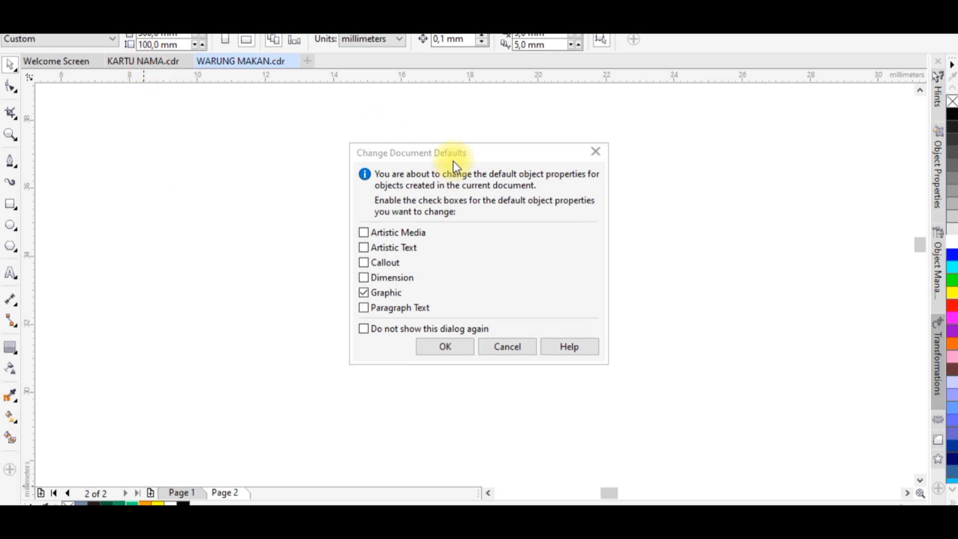
left_click(598, 151)
left_click(164, 60)
left_click(202, 63)
scroll(455, 261, "down", 8)
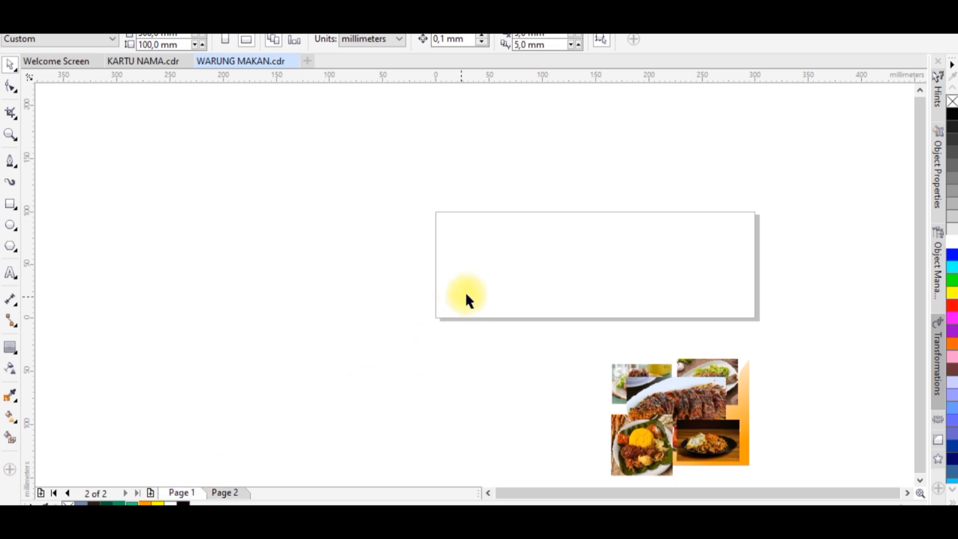
key("Page_Up")
scroll(490, 288, "up", 5)
scroll(215, 218, "up", 4)
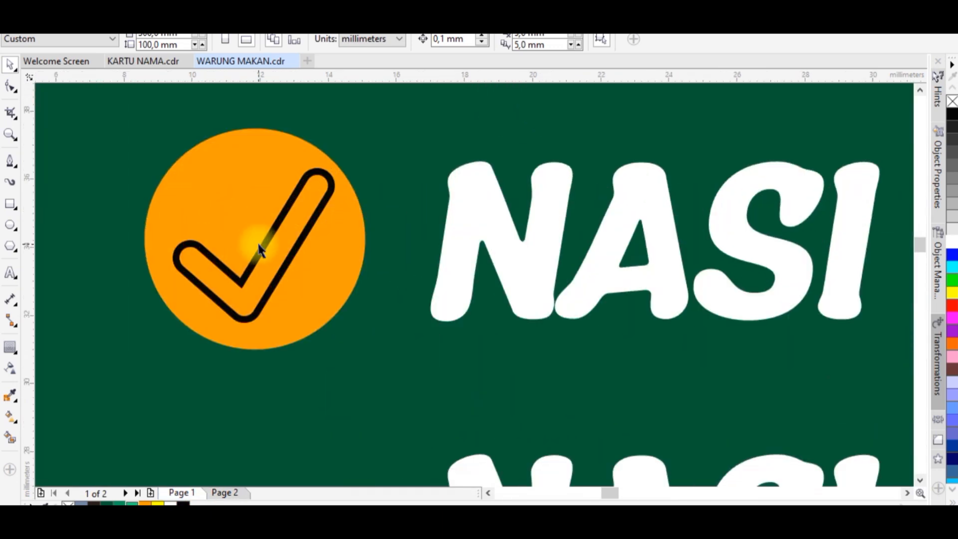
Remove the rounded check mark's outline and, after trying green and yellow fills, colour it white
left_click(268, 252)
left_click(131, 504)
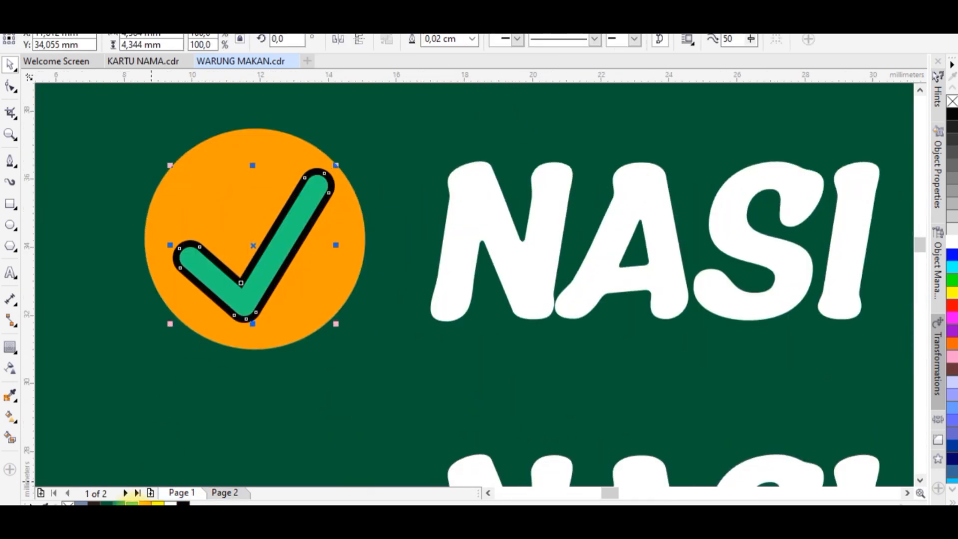
left_click(97, 503)
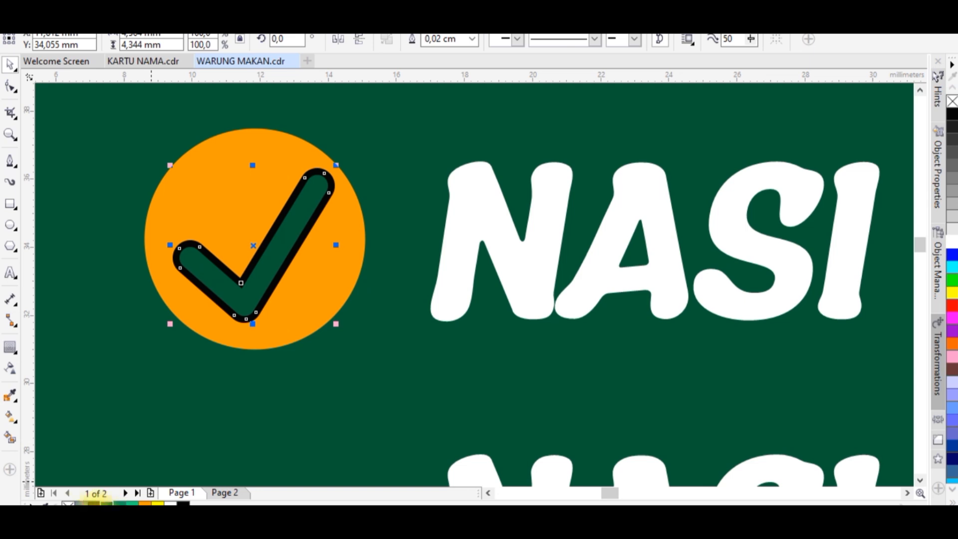
right_click(67, 503)
scroll(305, 260, "down", 4)
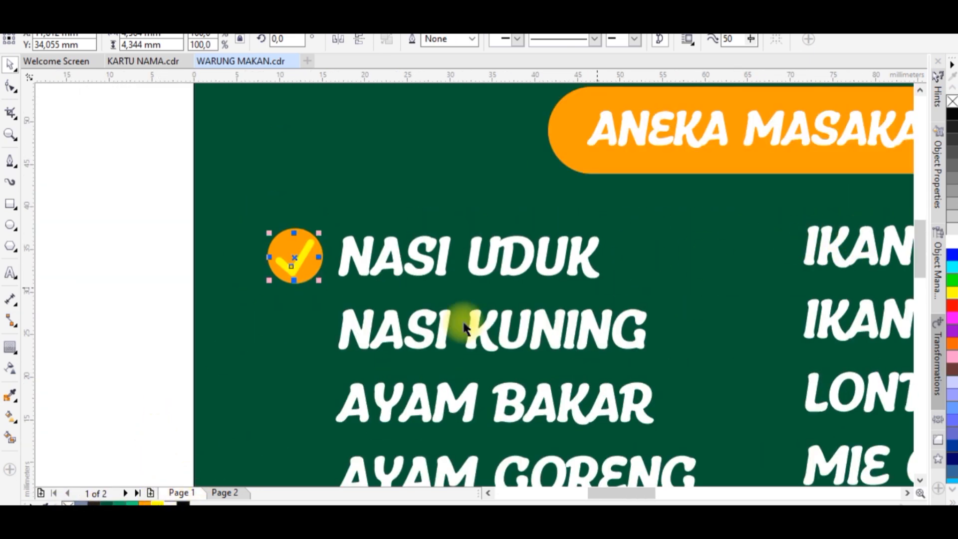
scroll(458, 321, "down", 2)
left_click(292, 297)
Shrink the check badge to about 4.9 mm and copy it down beside NASI KUNING, AYAM BAKAR and AYAM GORENG
left_click_drag(300, 244, 408, 324)
scroll(387, 270, "up", 3)
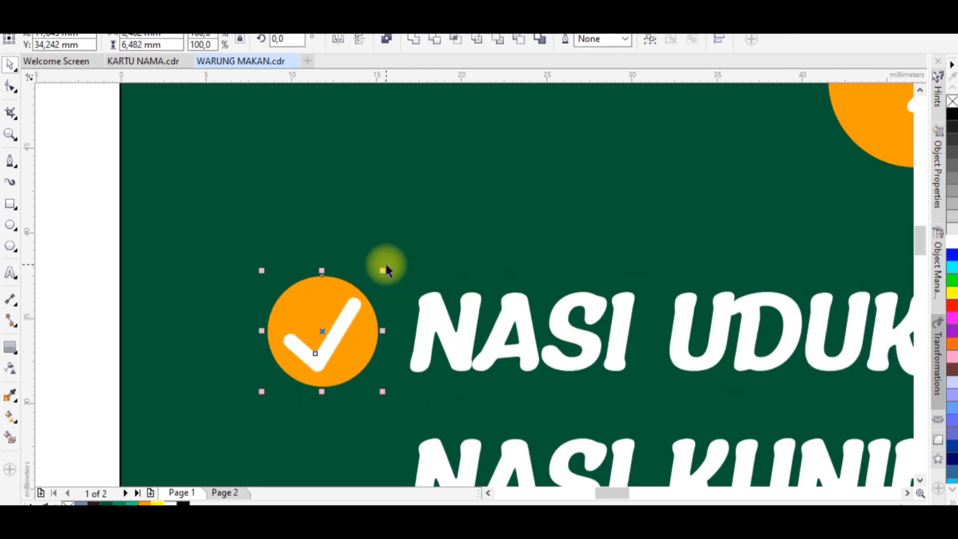
left_click_drag(383, 270, 452, 424)
scroll(408, 280, "down", 2)
scroll(423, 287, "up", 2)
right_click(452, 423)
scroll(407, 261, "down", 2)
key("ctrl+r")
key("ctrl+r")
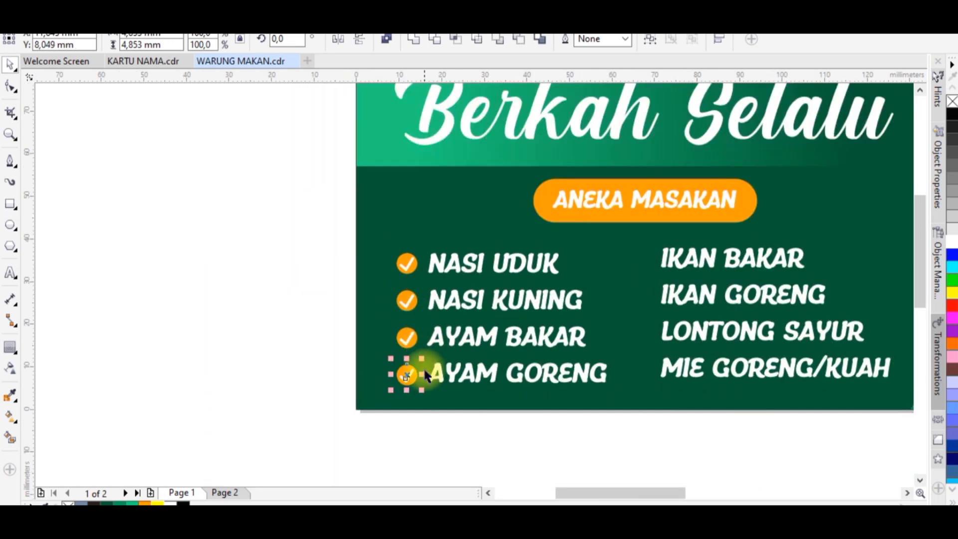
Copy the column of four check badges to the left of the IKAN BAKAR to MIE GORENG/KUAH list
scroll(426, 375, "up", 2)
left_click_drag(338, 452, 427, 96)
scroll(425, 145, "down", 2)
left_click_drag(421, 166, 653, 178)
scroll(609, 203, "down", 2)
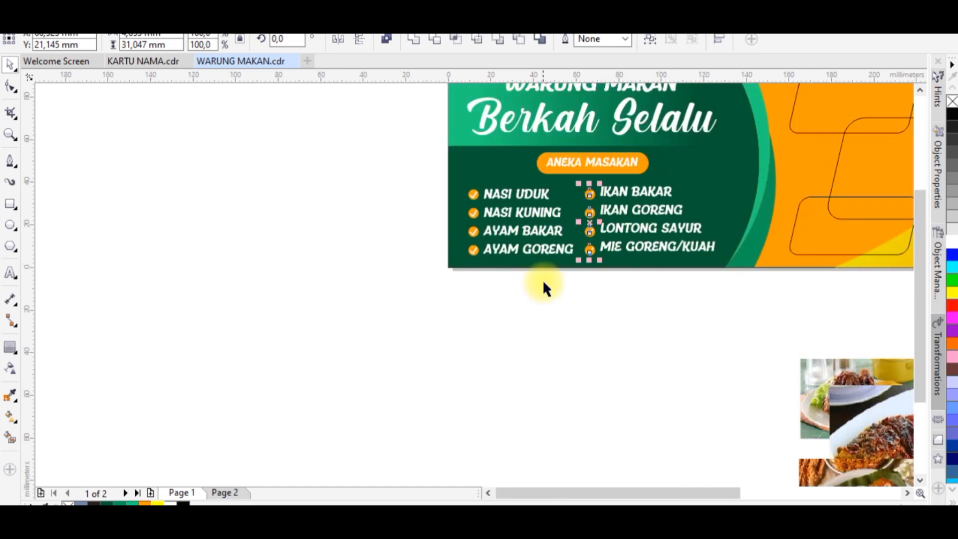
scroll(635, 211, "up", 2)
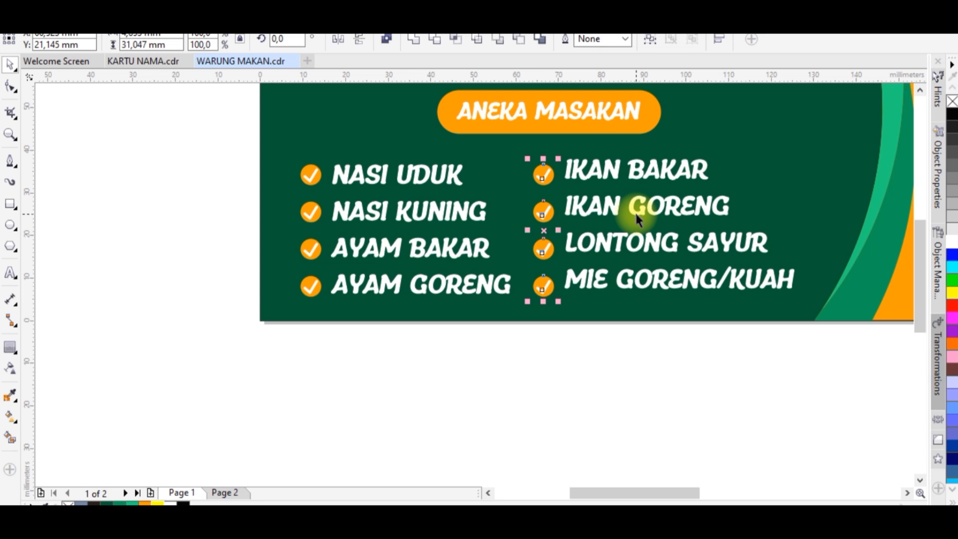
Align the four menu names in the second column at the same heights as their counterparts in the first column
left_click(595, 277)
left_click(505, 287, "shift")
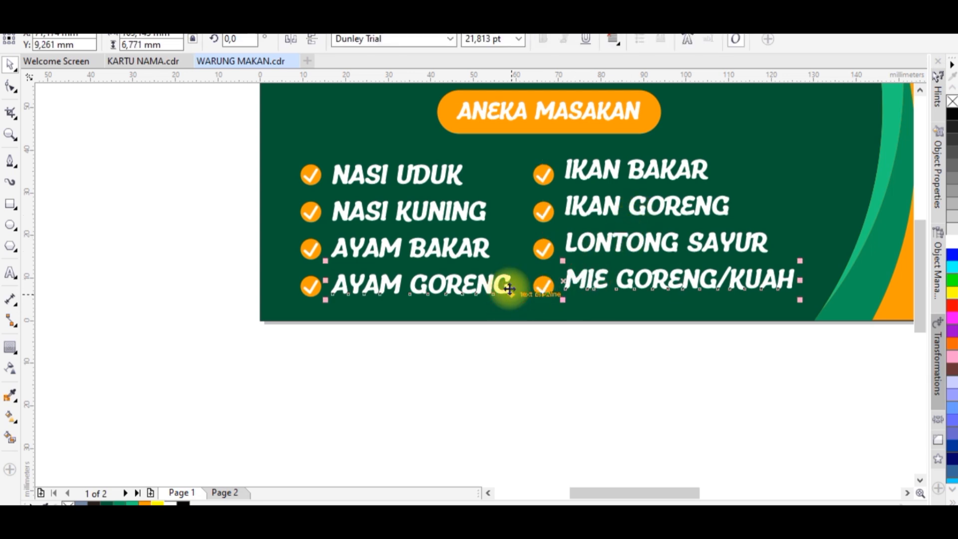
key("e")
left_click(577, 248)
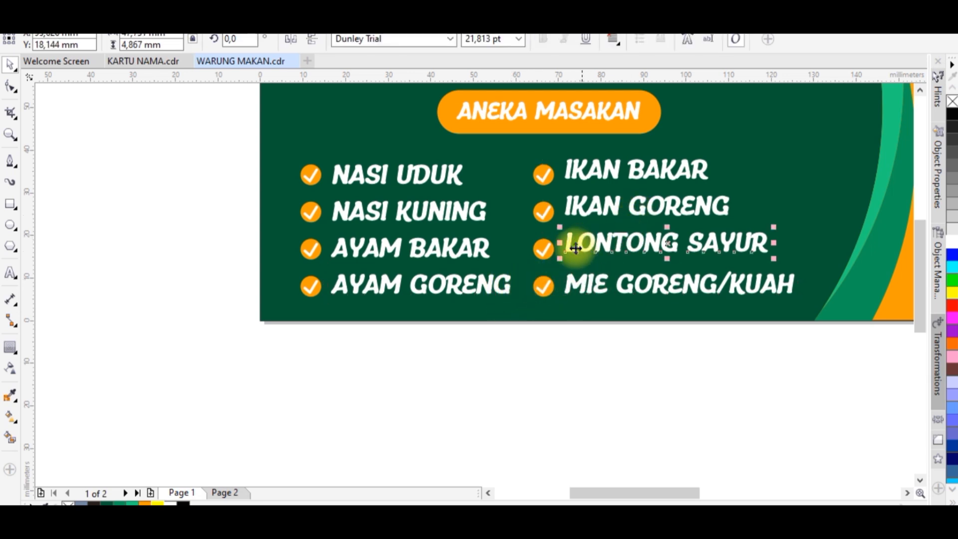
left_click(481, 247, "shift")
key("e")
left_click(598, 217)
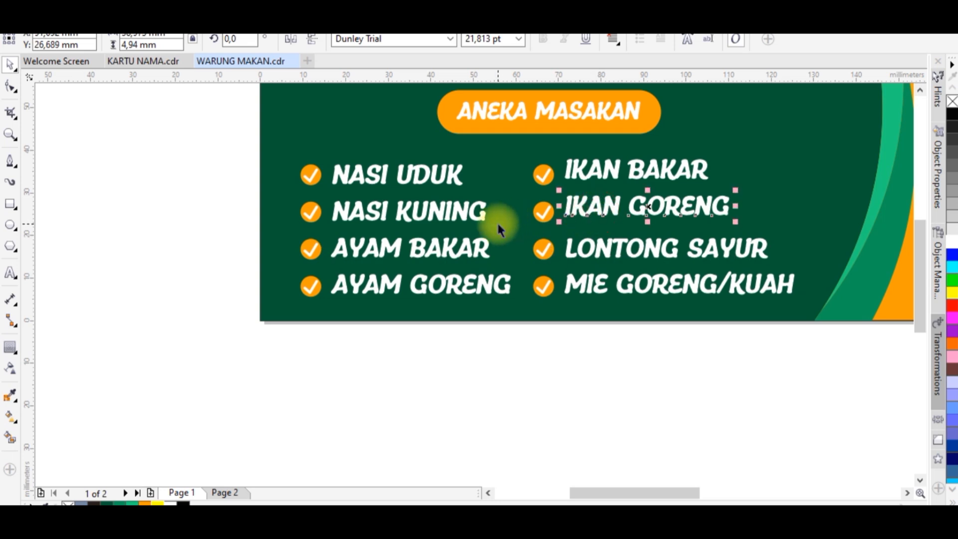
left_click(481, 220, "shift")
key("e")
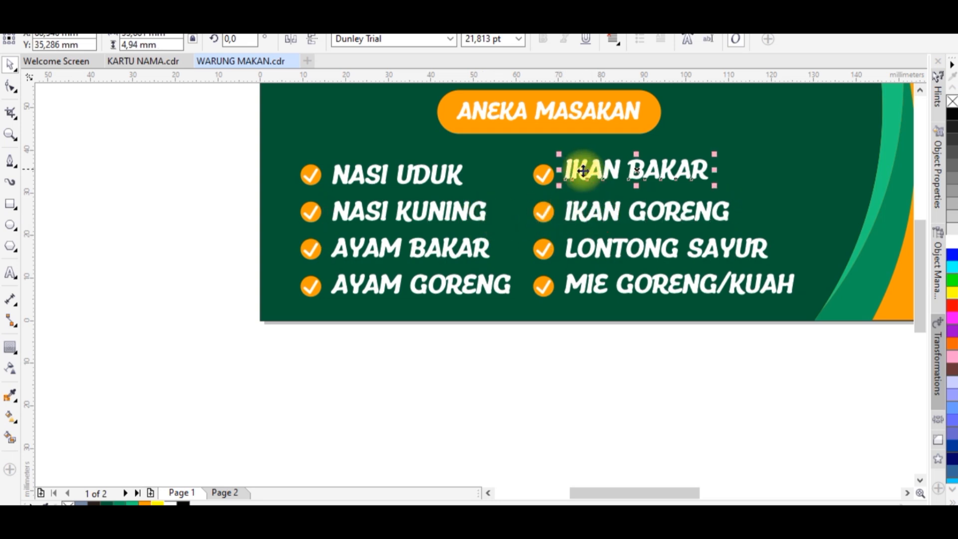
key("e")
scroll(500, 220, "down", 1)
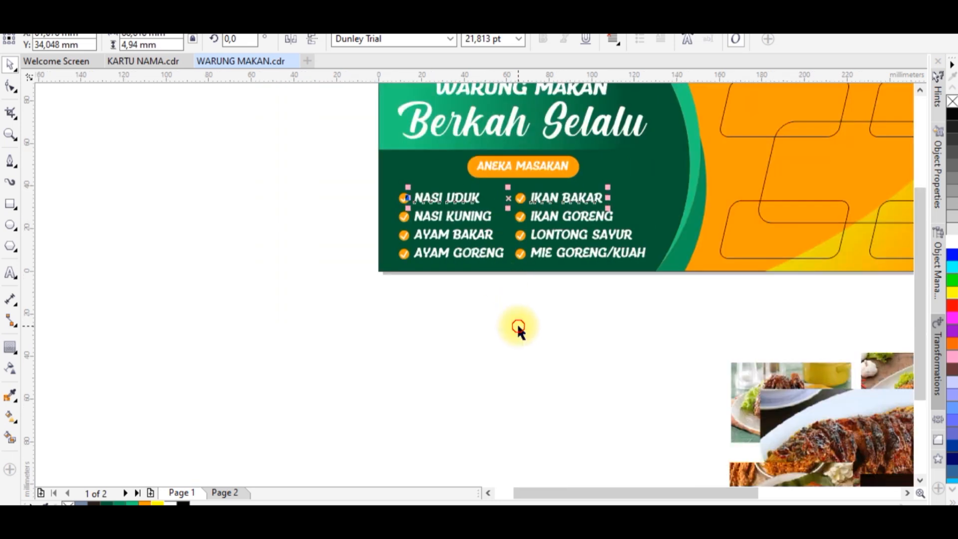
left_click(517, 324)
Move the first menu column with its check badges slightly left to widen the gap between the two columns
scroll(553, 206, "up", 1)
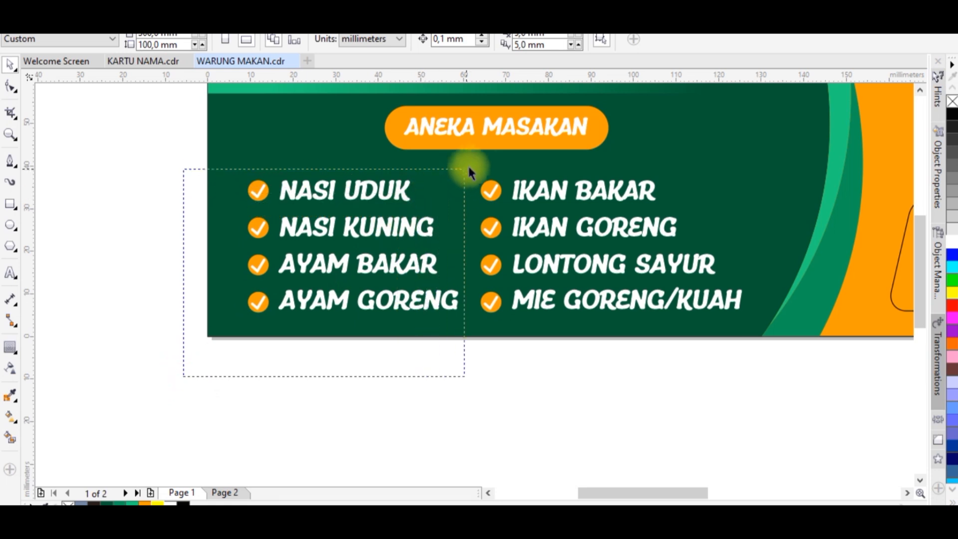
scroll(394, 187, "up", 1)
scroll(402, 188, "down", 3)
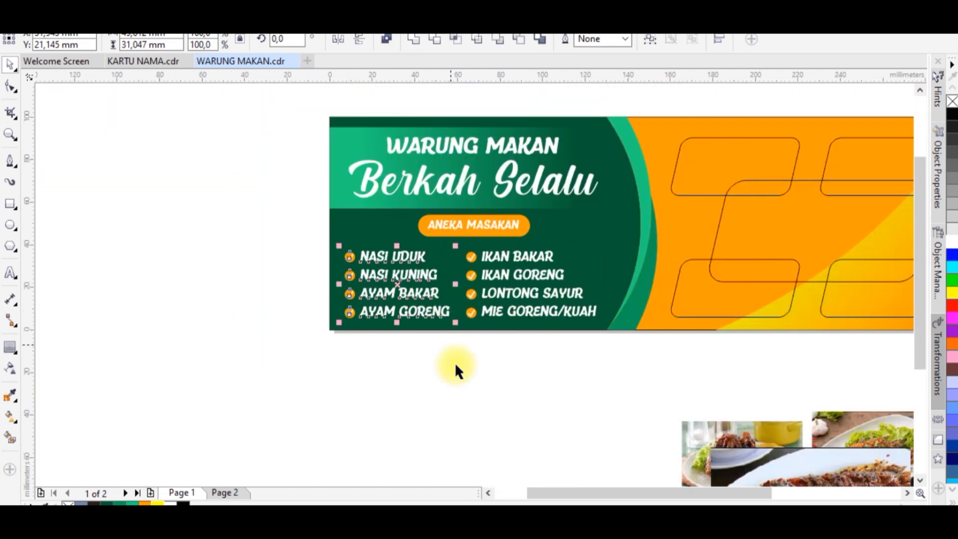
left_click(456, 370)
scroll(407, 324, "down", 1)
scroll(477, 280, "up", 1)
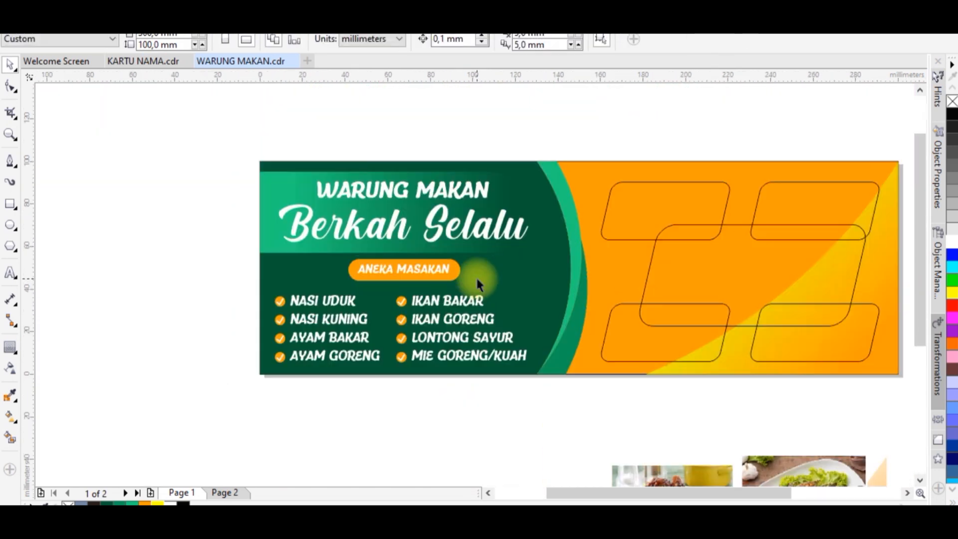
scroll(477, 283, "down", 1)
scroll(604, 322, "up", 1)
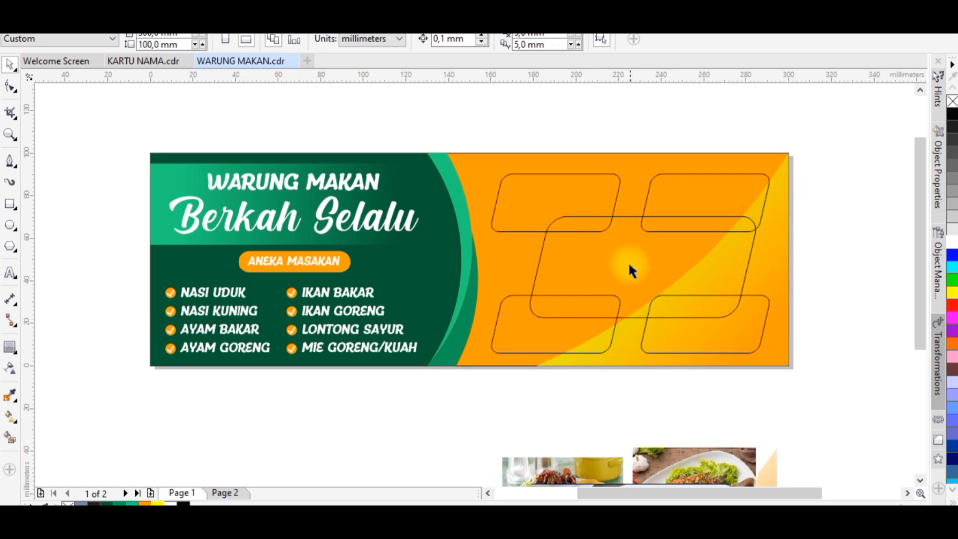
PowerClip the whole grilled fish photo into the large central slanted frame
scroll(629, 266, "down", 2)
left_click(628, 403)
right_click(633, 403)
left_click(652, 199)
right_click(636, 380)
left_click(681, 120)
left_click(644, 259)
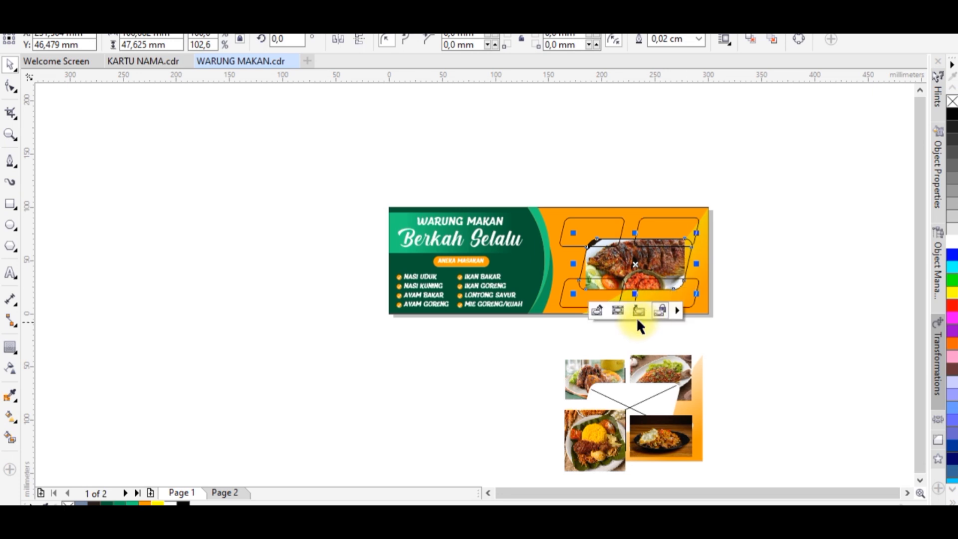
Edit the central frame's contents and enlarge the grilled fish photo to about 83 mm tall so it fills the frame
scroll(630, 313, "up", 2)
left_click(612, 305)
left_click_drag(737, 313, 753, 331)
scroll(717, 345, "down", 2)
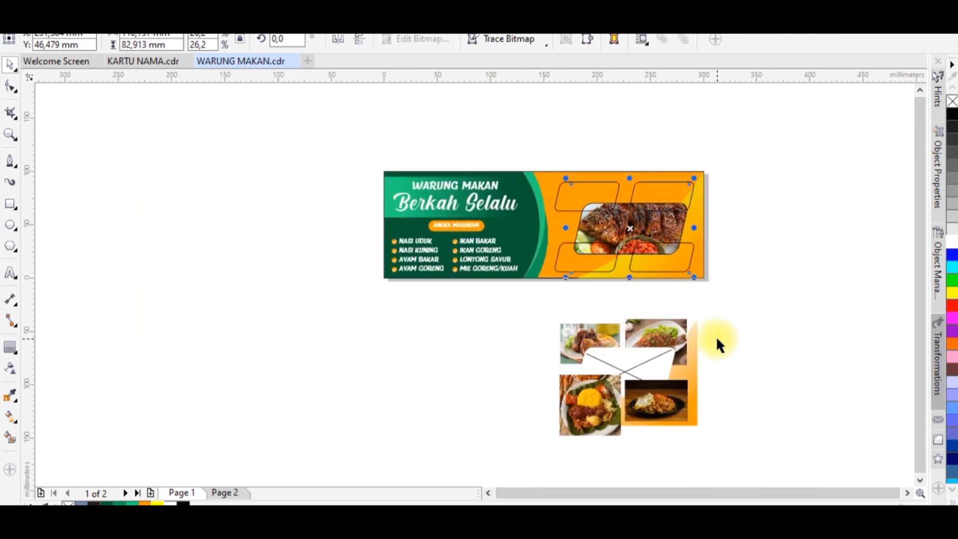
Move the grilled chicken photo up just below the banner and delete the empty crossed frame left underneath it
left_click_drag(594, 326, 586, 288)
scroll(585, 264, "up", 2)
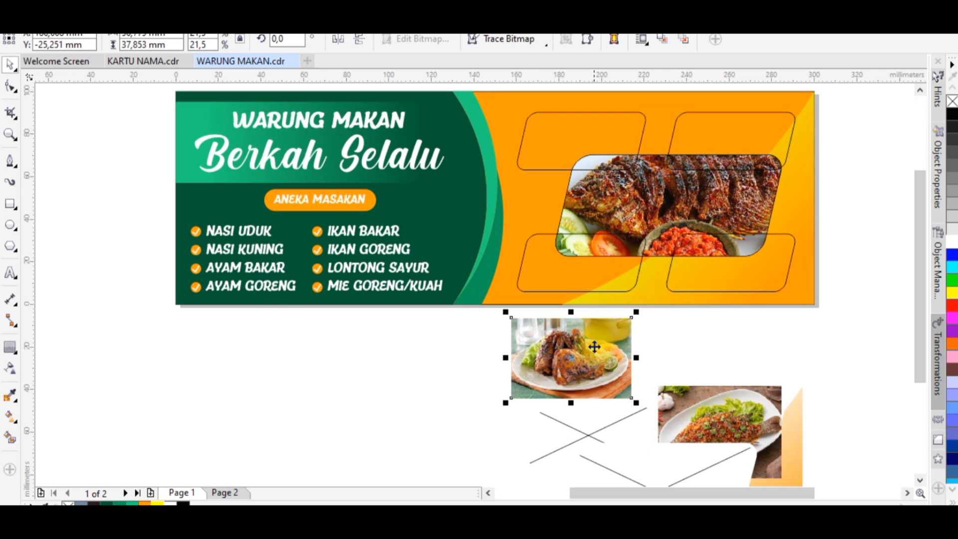
left_click(594, 428)
key("Delete")
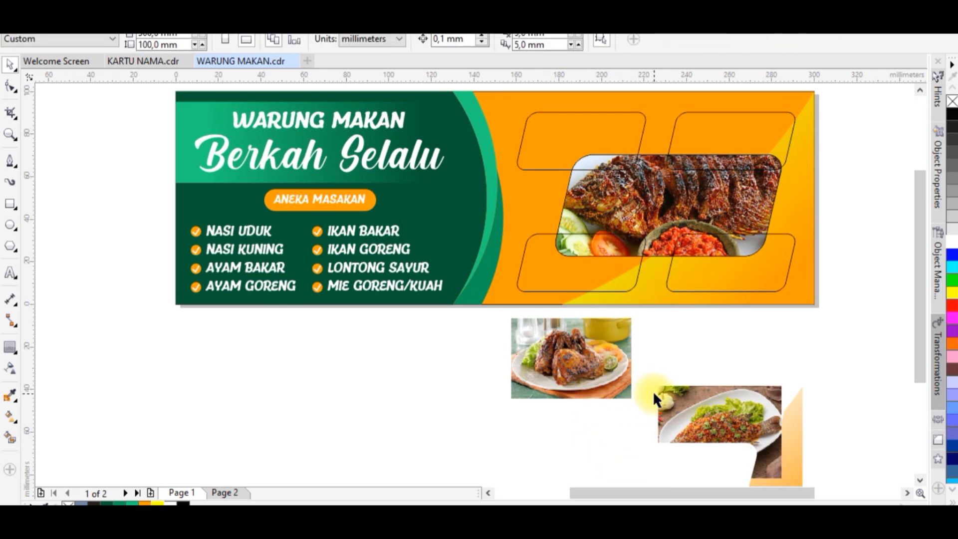
PowerClip the grilled chicken photo into the upper-left slanted frame
right_click(612, 345)
left_click(648, 120)
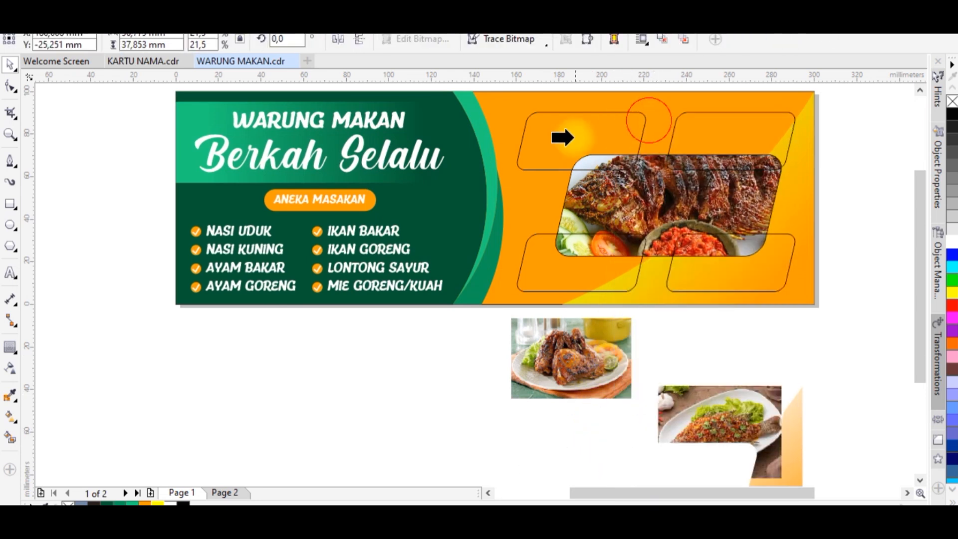
left_click(573, 137)
Edit the upper-left frame's contents and enlarge the chicken photo to about 41.6 mm tall to cover the frame
left_click(567, 191)
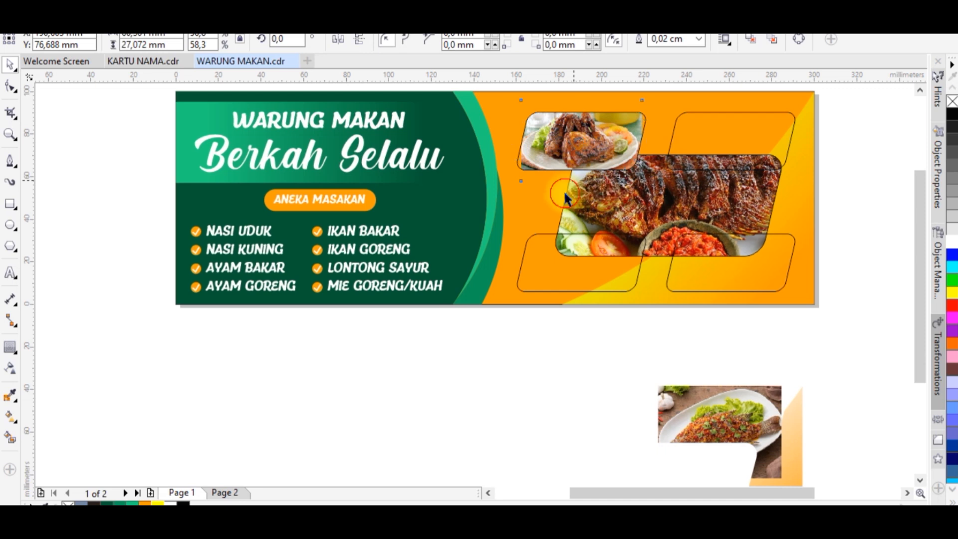
scroll(642, 158, "up", 3)
scroll(633, 214, "up", 3)
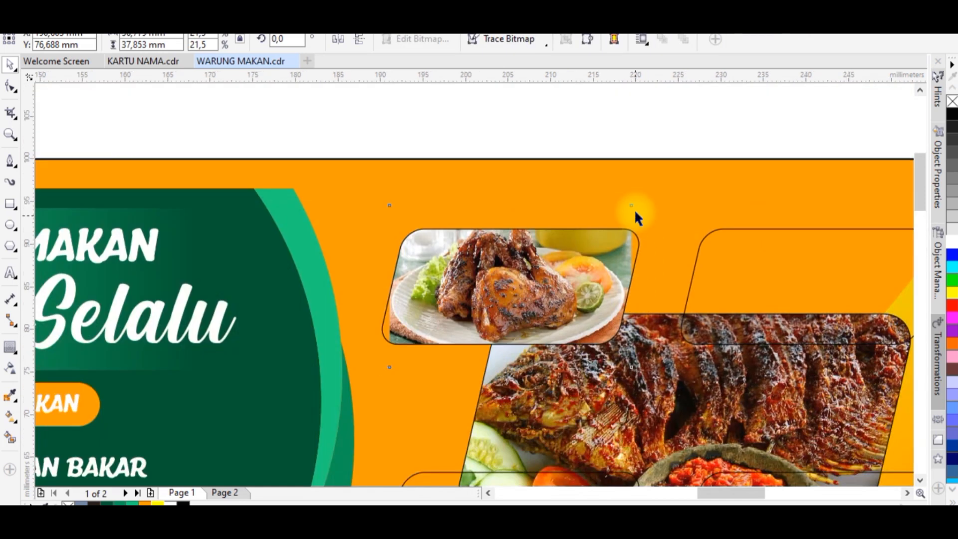
left_click_drag(633, 188, 658, 166)
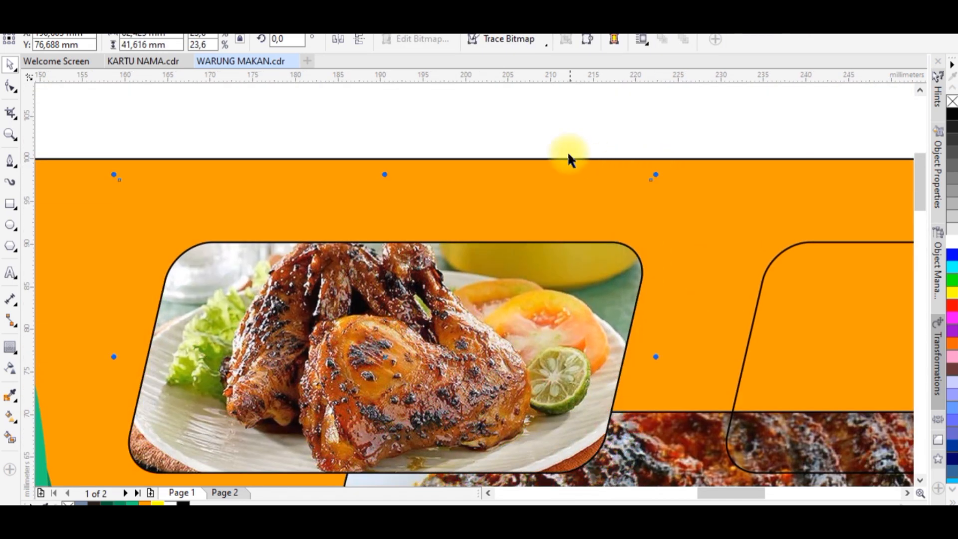
Move the fried fish photo up beside the banner and PowerClip it into the upper-right slanted frame
scroll(573, 162, "down", 6)
left_click_drag(603, 296, 674, 145)
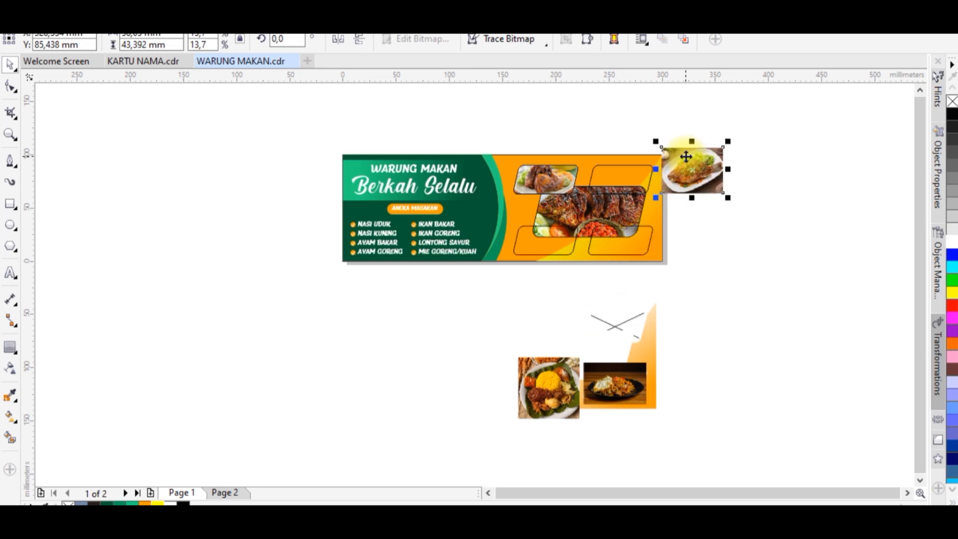
scroll(679, 150, "up", 6)
right_click(694, 180)
left_click(717, 121)
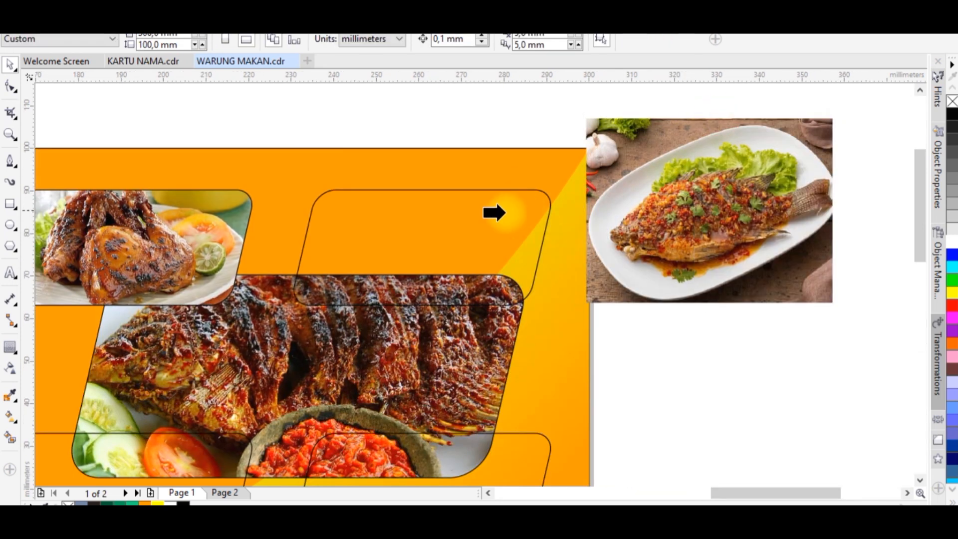
left_click(504, 210)
Edit the upper-right frame's contents and enlarge the fried fish photo slightly to cover the frame
left_click(405, 327)
left_click(548, 146)
left_click(494, 229)
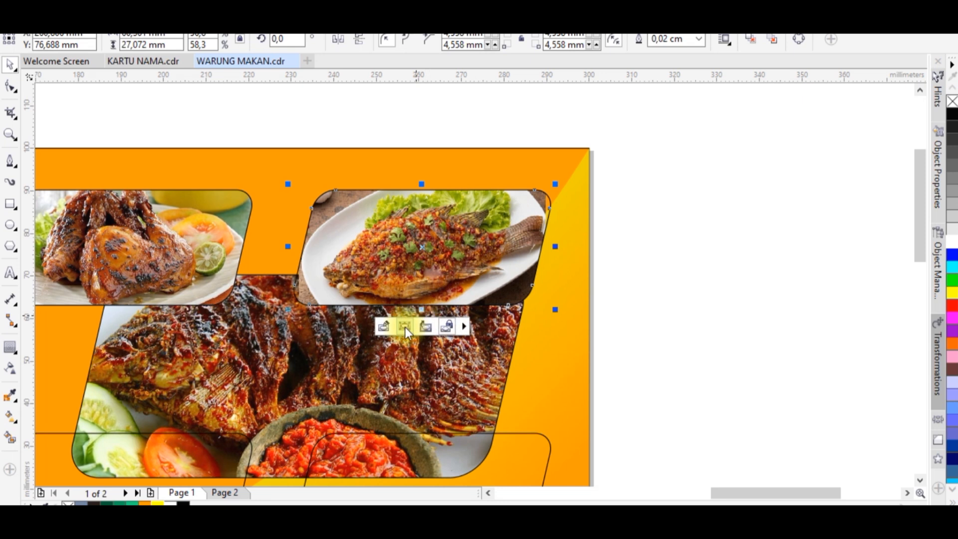
left_click(405, 327)
left_click_drag(548, 152, 562, 140)
Delete the empty crossed frame and the leftover background shapes below the banner
scroll(689, 201, "down", 4)
left_click(612, 352)
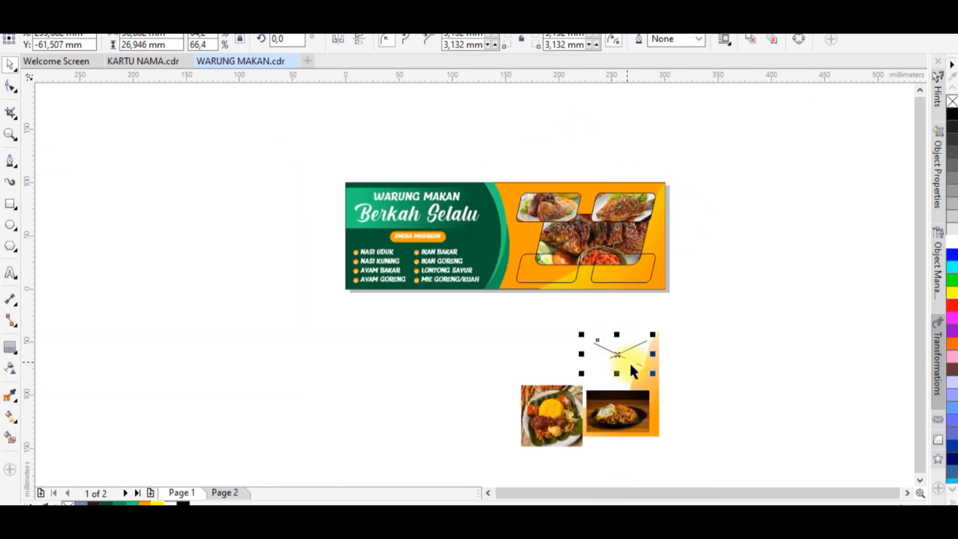
key("Delete")
left_click(649, 374)
key("Delete")
left_click(636, 364)
key("Delete")
Move the yellow rice and fried noodle photos up toward the banner and delete the leftover objects underneath them
left_click_drag(564, 398, 563, 315)
left_click(563, 413)
key("Delete")
left_click_drag(610, 405, 621, 339)
left_click(606, 408)
key("Delete")
PowerClip the yellow rice photo into the lower-left slanted frame
scroll(568, 288, "up", 1)
right_click(568, 369)
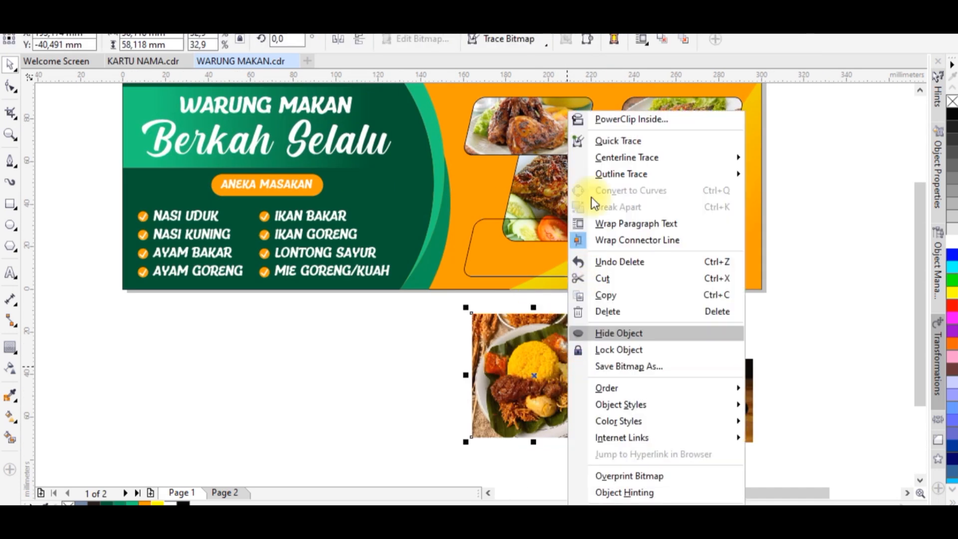
left_click(594, 117)
left_click(499, 276)
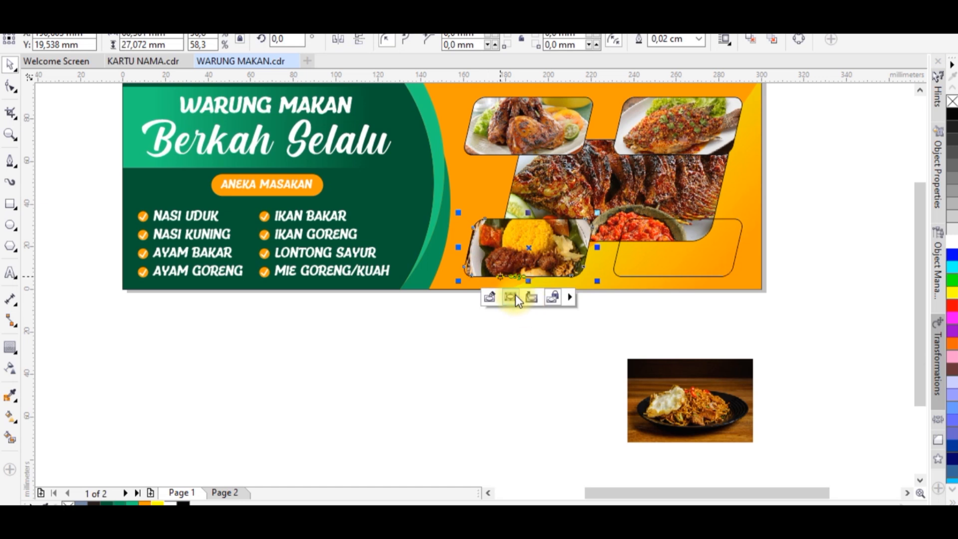
Edit the lower-left frame's contents, enlarge the yellow rice photo to about 66 mm tall and shift it down within the frame
left_click(509, 297)
scroll(602, 212, "up", 2)
scroll(570, 342, "down", 1)
left_click_drag(564, 441, 580, 456)
left_click_drag(451, 238, 451, 256)
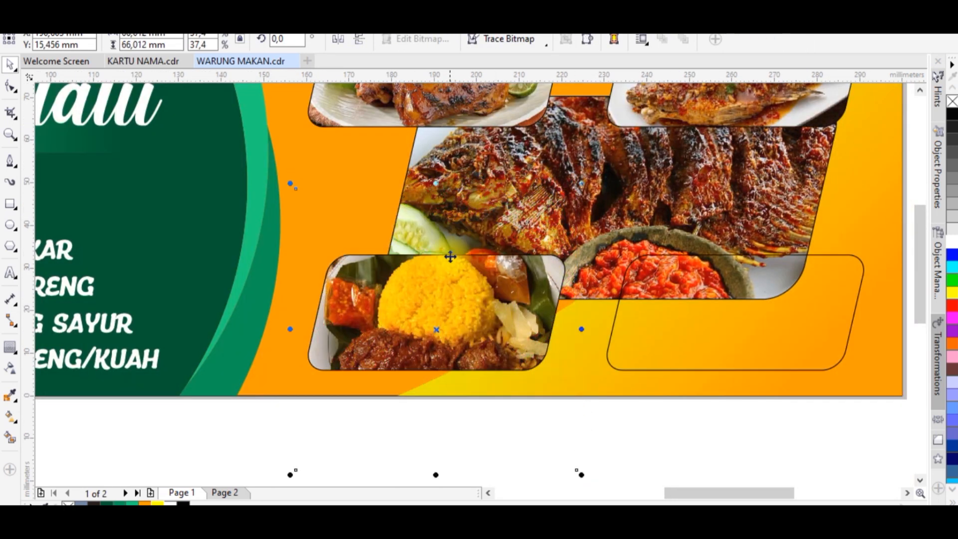
PowerClip the fried noodle photo into the lower-right slanted frame
scroll(450, 257, "down", 2)
left_click(597, 408)
right_click(622, 412)
left_click(628, 109)
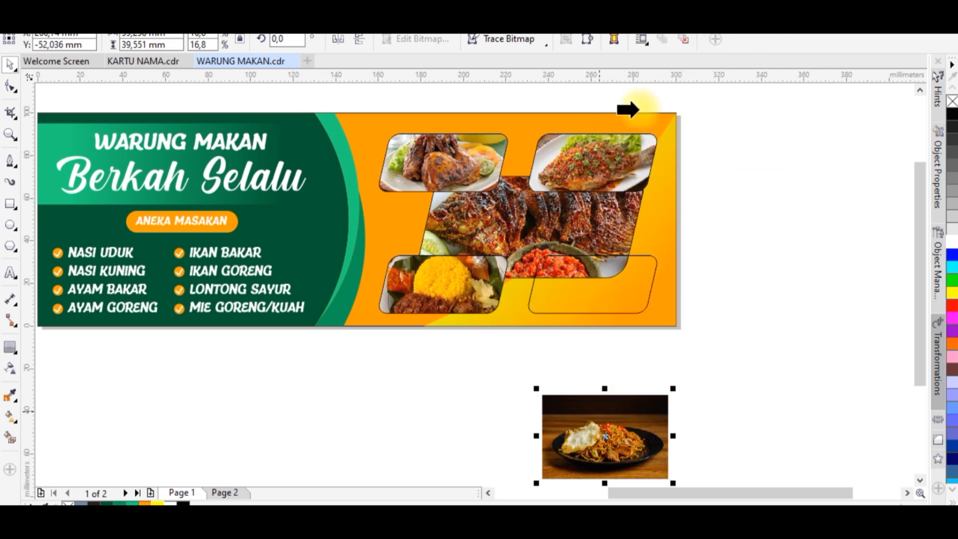
left_click(577, 289)
Edit the lower-right frame's contents, enlarging and shifting the fried noodle photo to cover the frame
scroll(641, 284, "up", 2)
left_click_drag(642, 284, 642, 278)
left_click_drag(671, 189, 690, 177)
left_click_drag(626, 271, 626, 265)
scroll(704, 320, "down", 1)
left_click(768, 344)
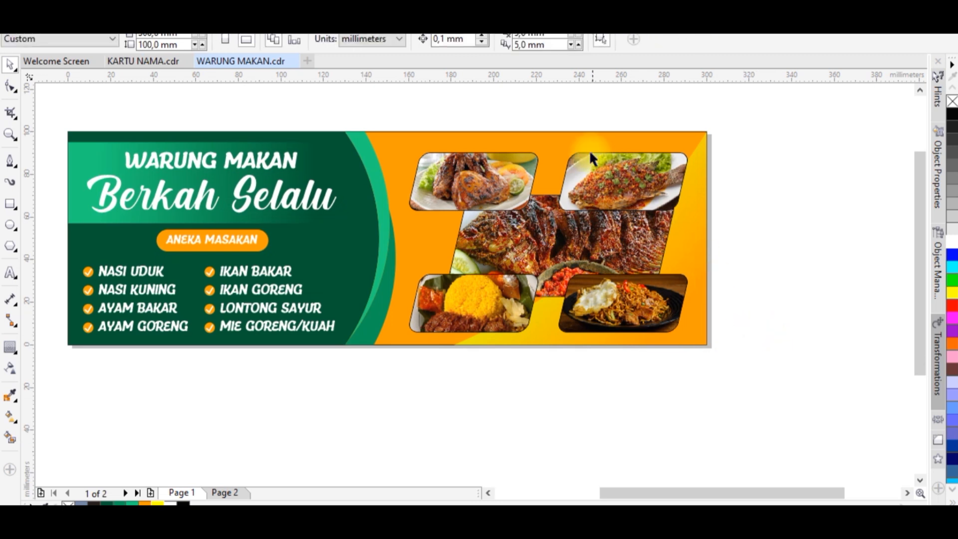
Bring the central grilled fish frame to the front, with the two lower photo frames stacked above it
scroll(592, 152, "up", 1)
left_click(530, 310)
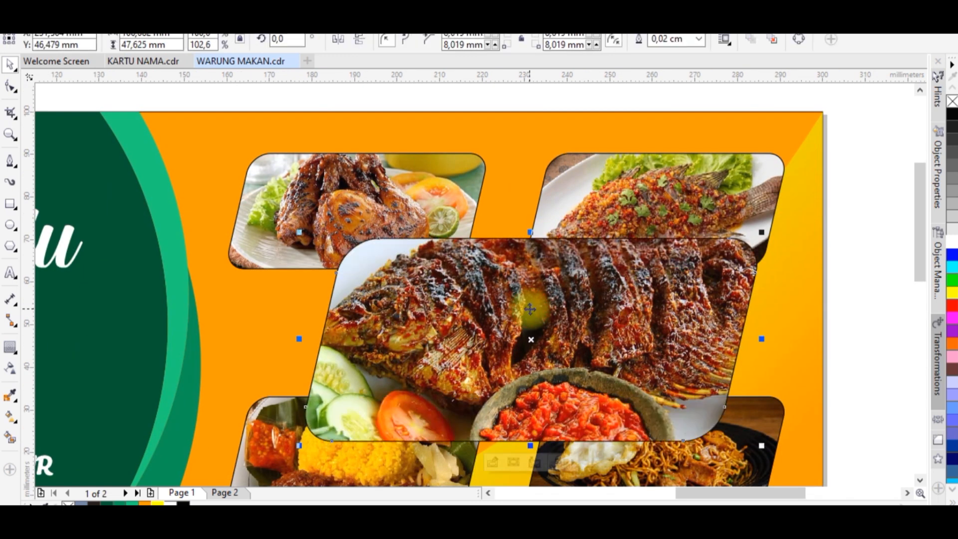
scroll(530, 307, "down", 1)
left_click_drag(366, 424, 339, 451)
key("shift+Page_Up")
Move the two upper photo frames up slightly to Y 78.275 mm
left_click_drag(693, 189, 346, 295)
scroll(619, 237, "up", 1)
left_click_drag(613, 244, 613, 239)
left_click(584, 237)
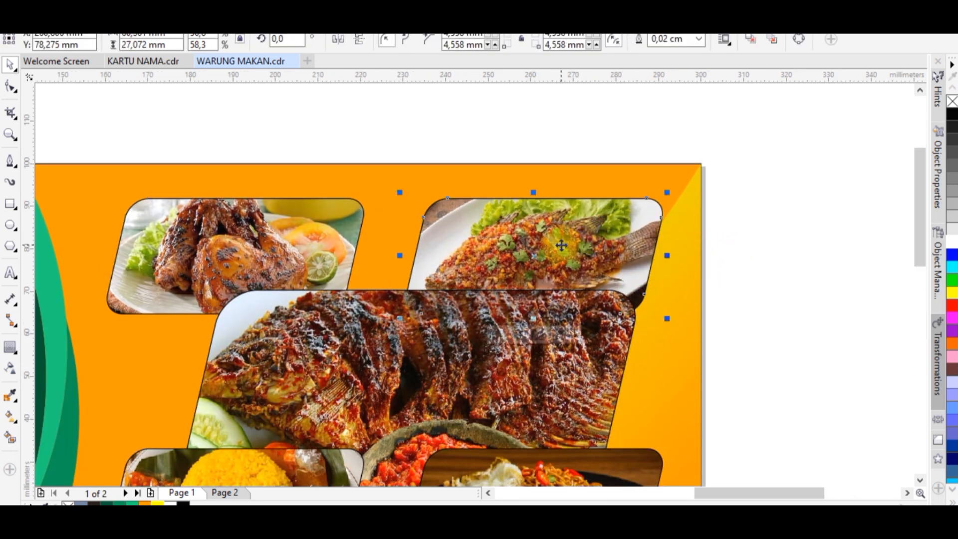
left_click(316, 243)
Add a single outside contour of about 1.877 mm around the central grilled fish frame
left_click(245, 371)
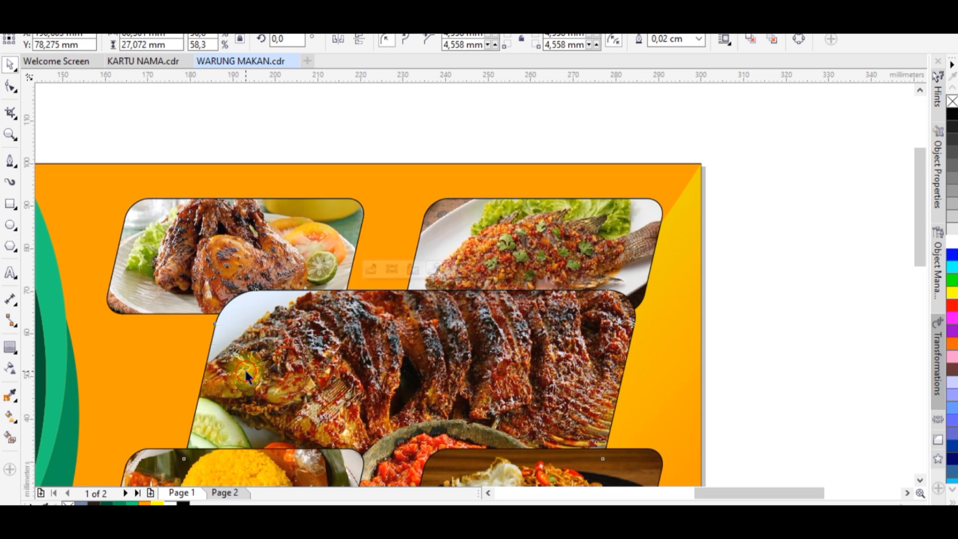
left_click(14, 347)
left_click(37, 360)
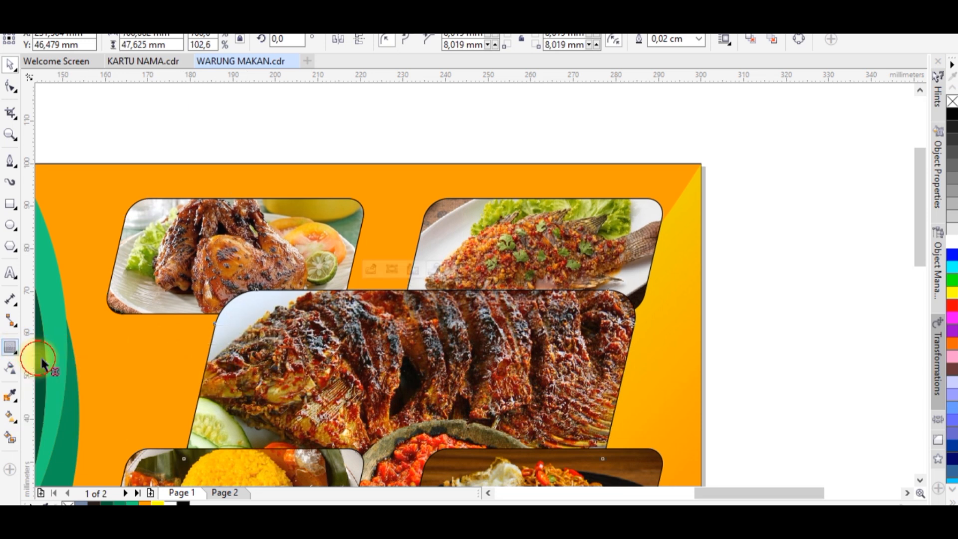
scroll(612, 280, "up", 2)
left_click_drag(635, 287, 614, 230)
scroll(613, 229, "down", 2)
Copy the central frame's contour properties to the two upper photo frames
left_click(771, 40)
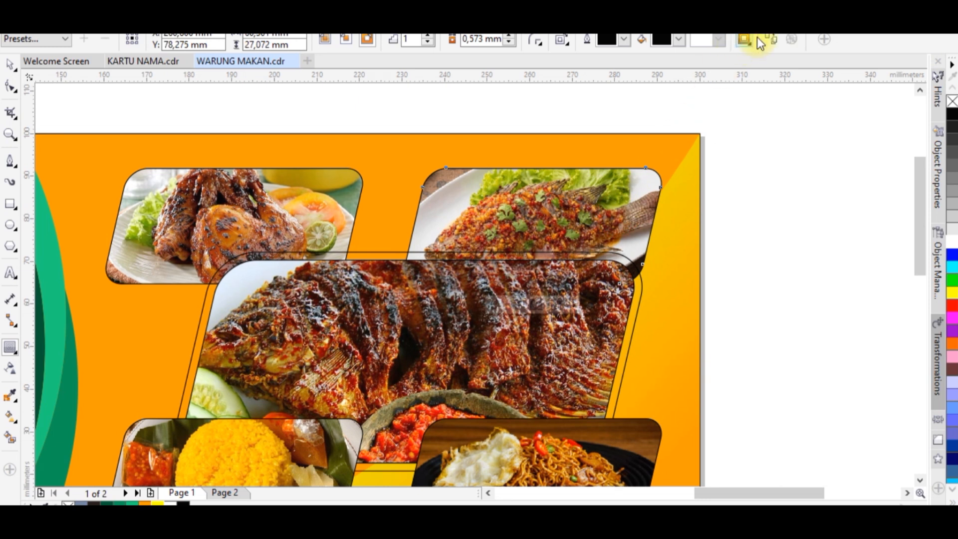
key("ctrl+z")
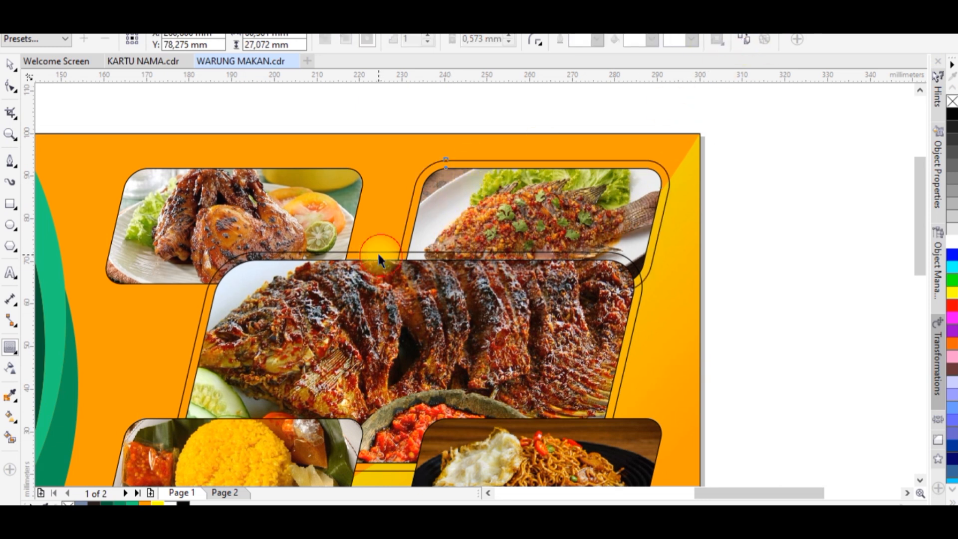
left_click(770, 38)
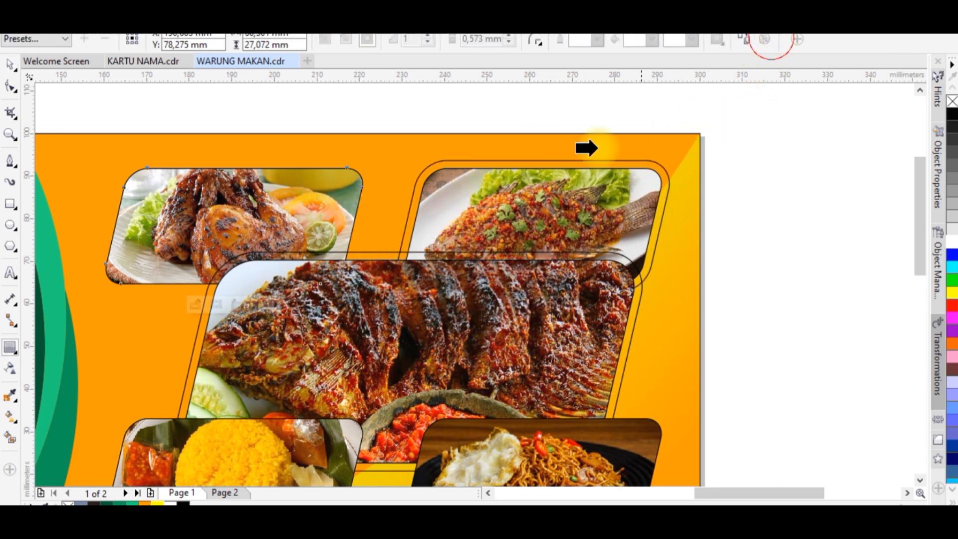
left_click(380, 253)
Copy the same contour properties to the yellow rice and fried noodle frames
key("space")
left_click(183, 450)
key("space")
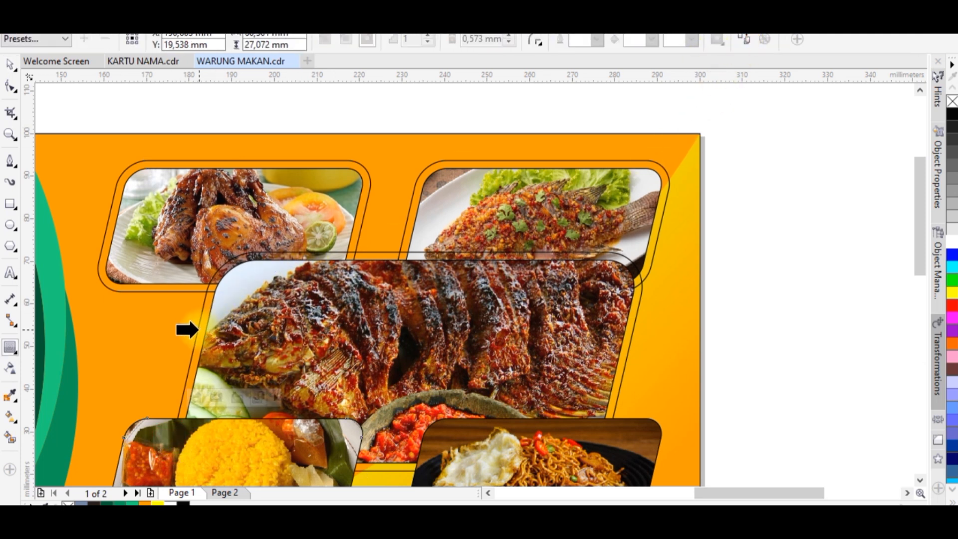
left_click(382, 387)
left_click(562, 419)
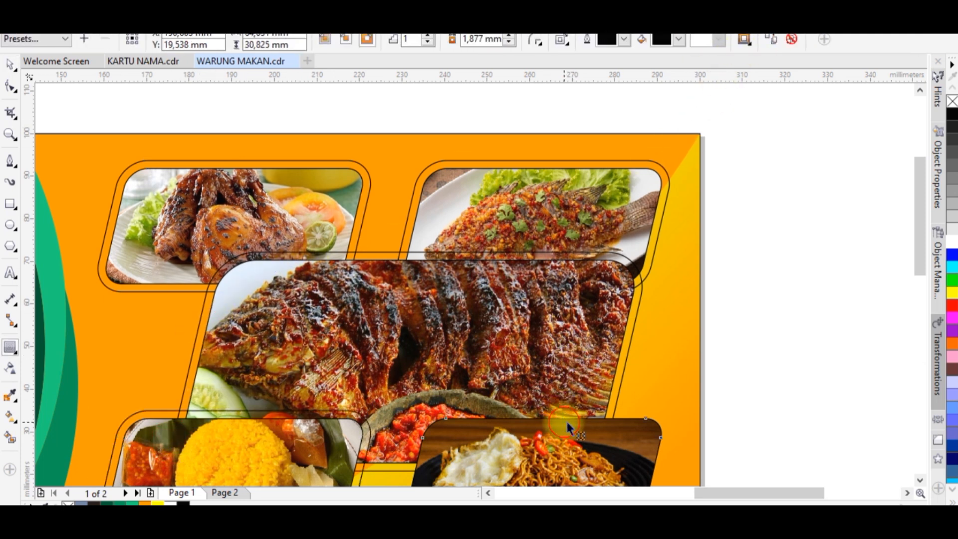
left_click(771, 39)
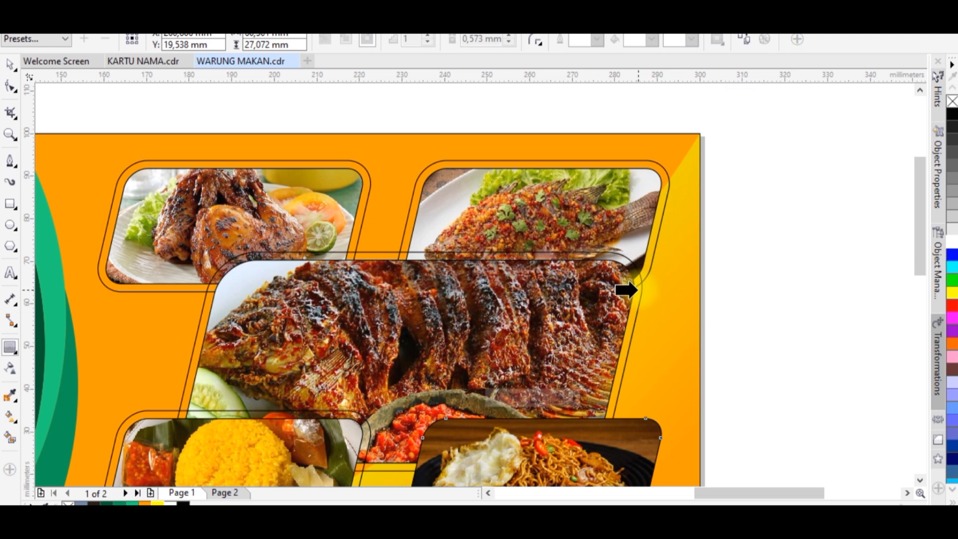
left_click(635, 291)
Break the contour groups of the lower-left and central photo frames apart
scroll(435, 342, "down", 3)
scroll(317, 296, "up", 3)
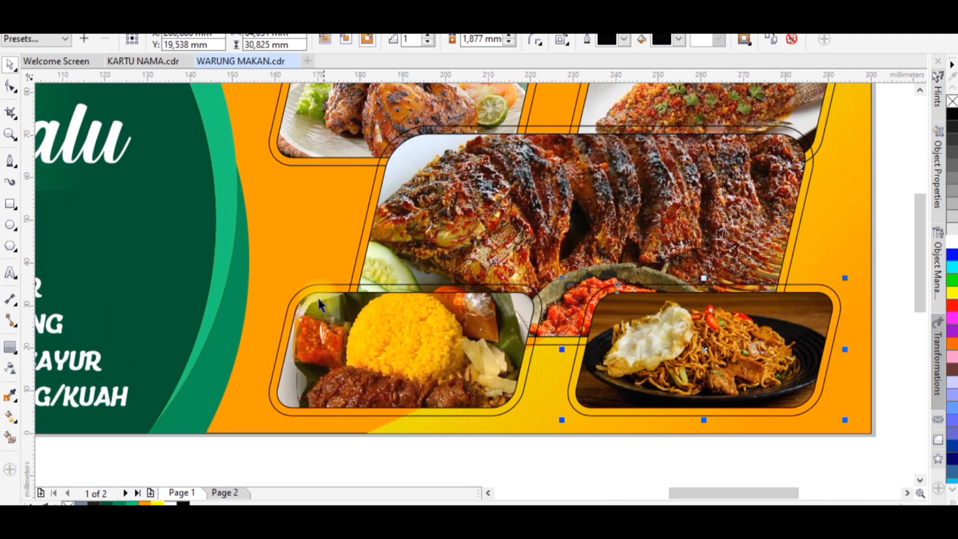
right_click(310, 287)
left_click(360, 329)
right_click(360, 257)
left_click(399, 301)
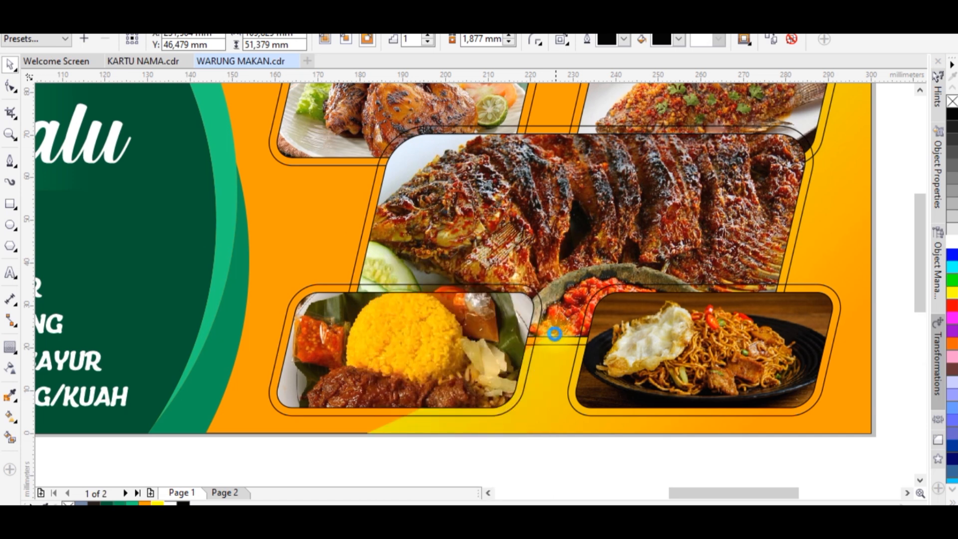
Break the contour groups of the lower-right, upper-right and upper-left photo frames apart
right_click(579, 365)
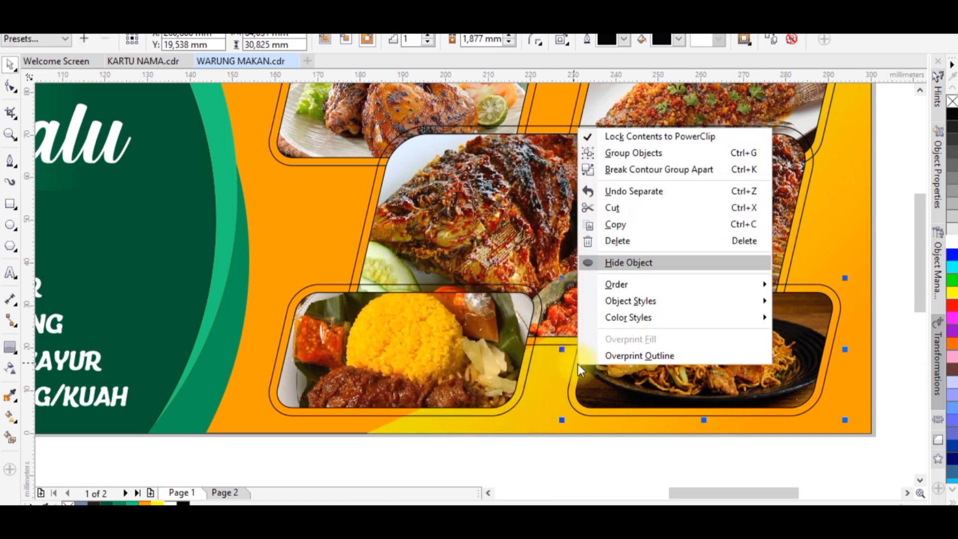
left_click(643, 170)
right_click(574, 110)
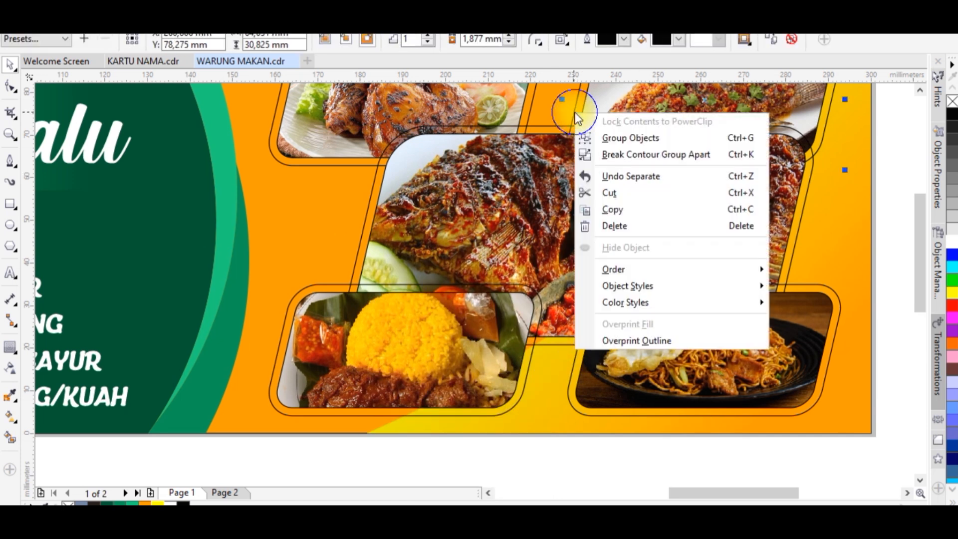
left_click(605, 152)
left_click(272, 146)
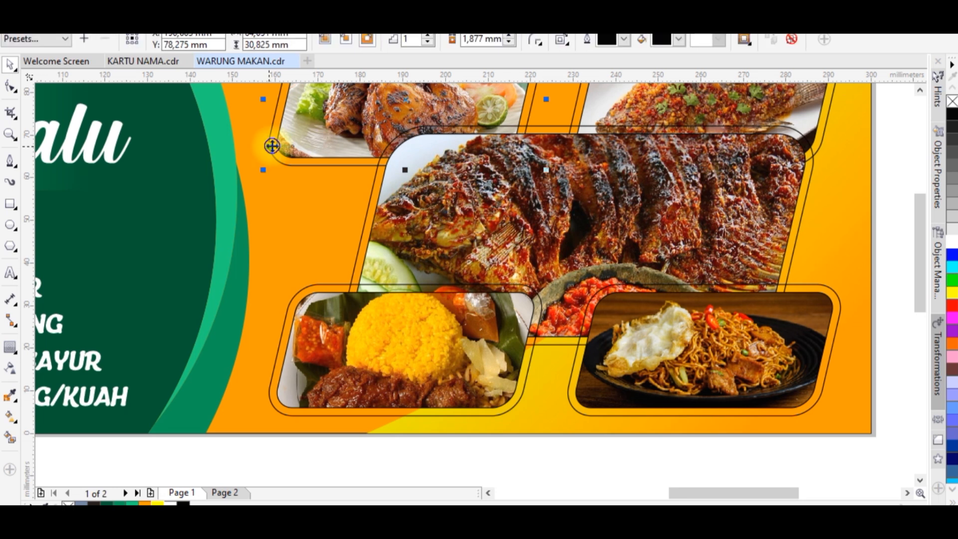
right_click(272, 146)
left_click(309, 188)
Fill all the photo frame contours with white and remove the outlines from the frames and contours
scroll(514, 288, "down", 3)
left_click_drag(787, 149, 390, 439)
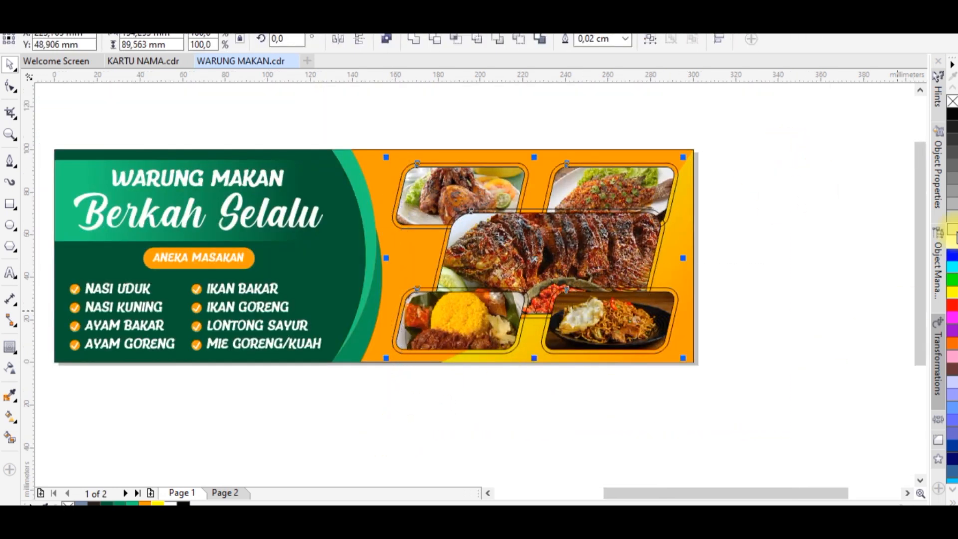
left_click(953, 246)
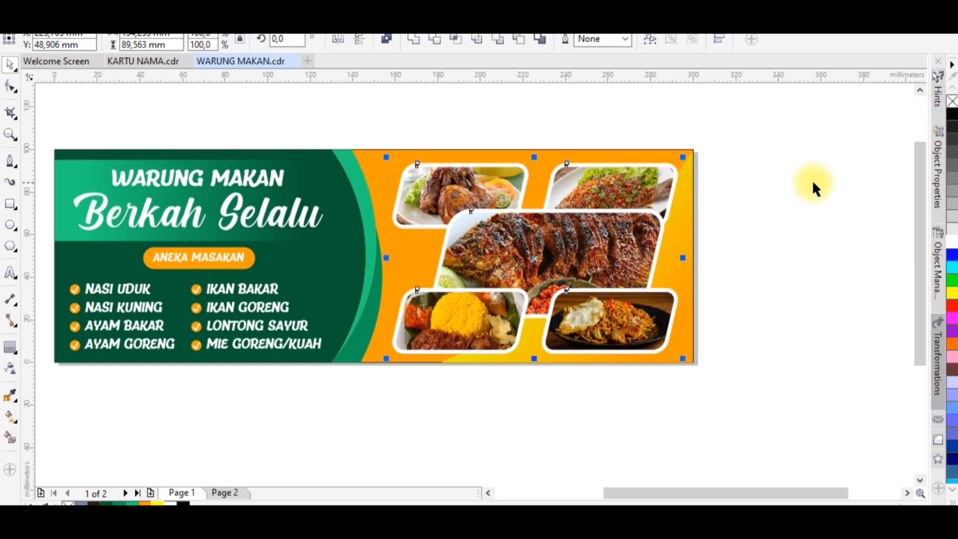
left_click(718, 198)
scroll(718, 200, "down", 2)
scroll(645, 202, "up", 2)
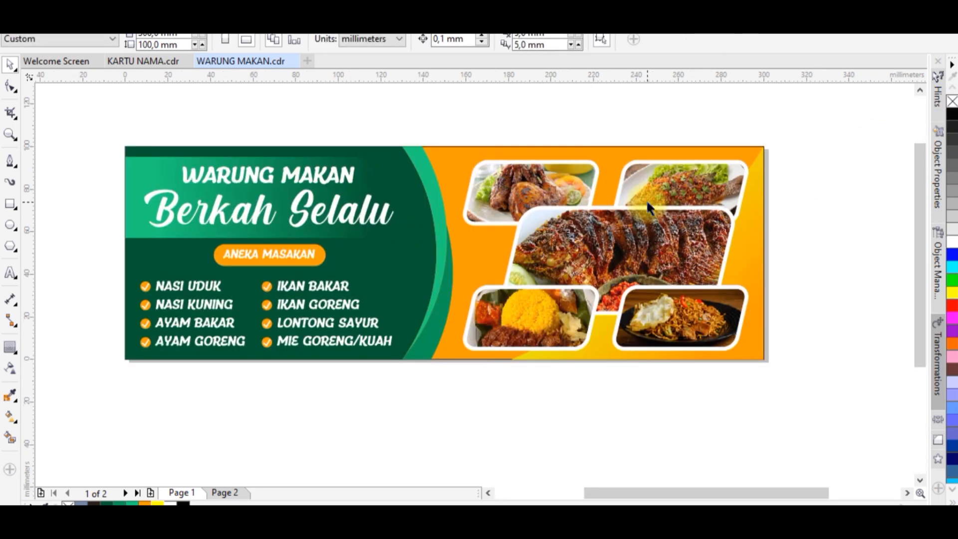
Select all five framed photos without the background and scale them down slightly within the orange area
left_click(787, 151)
left_click_drag(791, 146, 447, 387)
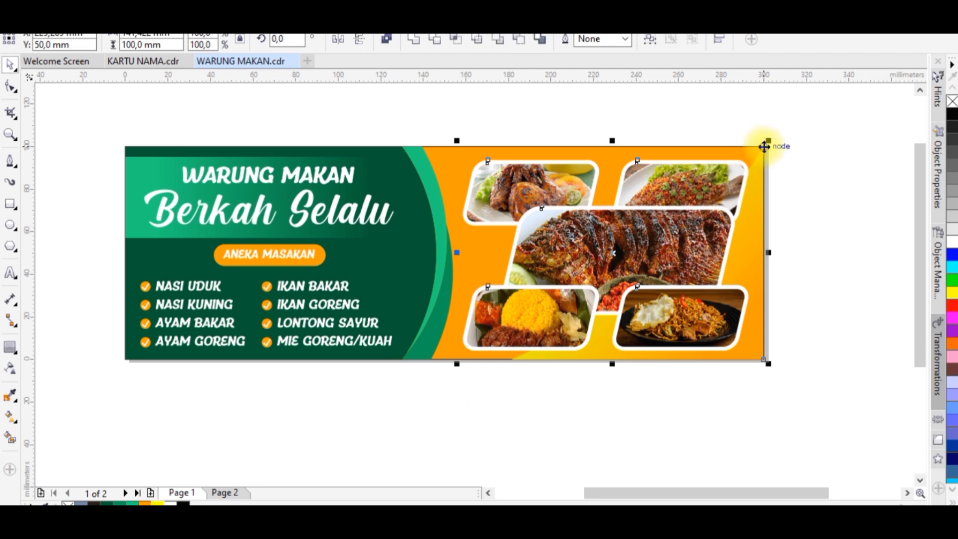
left_click_drag(440, 120, 707, 343)
left_click_drag(743, 382, 754, 390)
left_click_drag(753, 155, 766, 175)
scroll(692, 203, "down", 2)
left_click(749, 226)
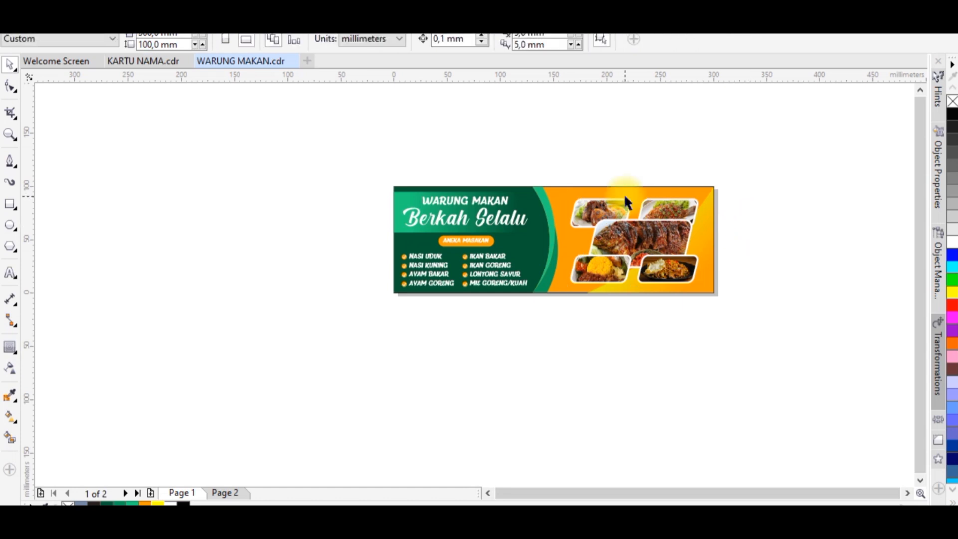
Draw a small rectangle about 5.4 mm tall at the banner's top edge beside the green curve and skew it into a slanted stripe
left_click_drag(343, 158, 717, 343)
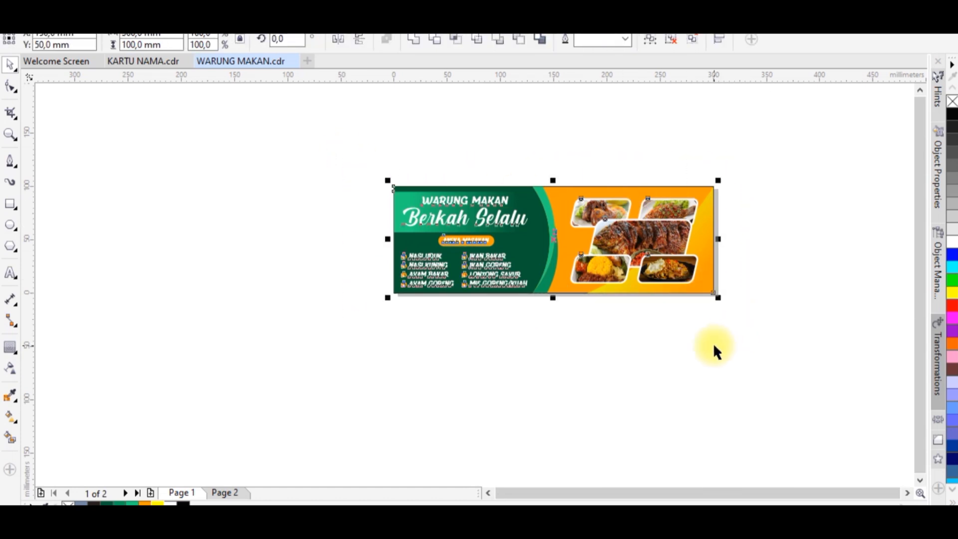
key("shift+F2")
left_click(517, 124)
scroll(516, 159, "up", 2)
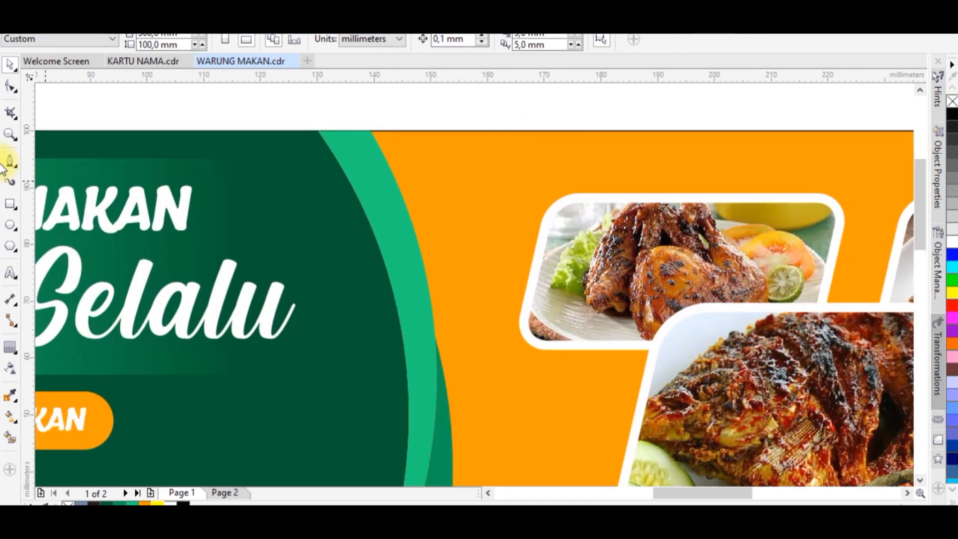
left_click(11, 203)
left_click_drag(409, 131, 392, 175)
left_click(421, 153)
key("space")
scroll(410, 150, "up", 1)
left_click_drag(406, 209, 406, 175)
Copy the slanted stripe sideways along the top edge and repeat the duplication to make a row of five
left_click_drag(415, 141, 537, 134)
scroll(439, 212, "down", 1)
key("ctrl+d")
key("ctrl+d")
key("ctrl+d")
Fill the five slanted stripes with white and remove their outlines
left_click_drag(400, 128, 697, 225)
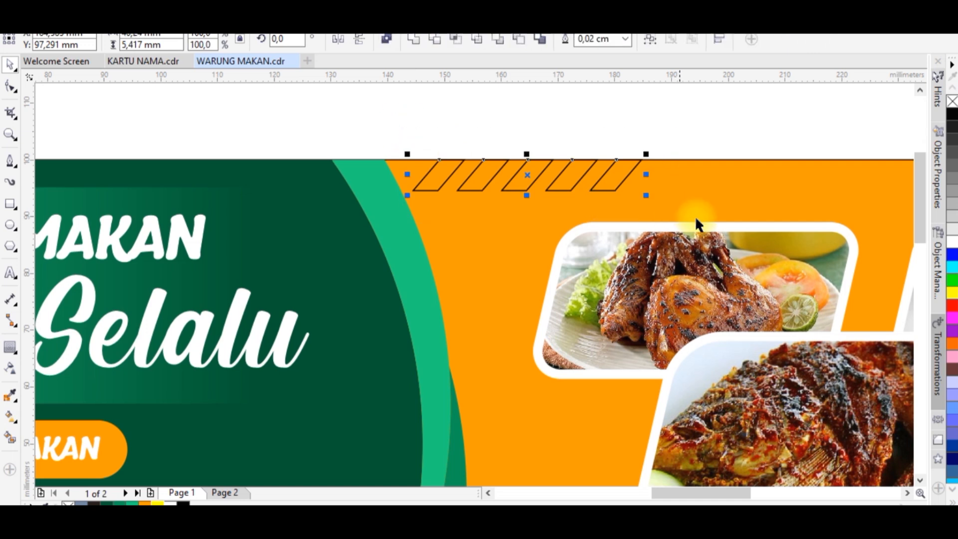
left_click(953, 237)
right_click(952, 101)
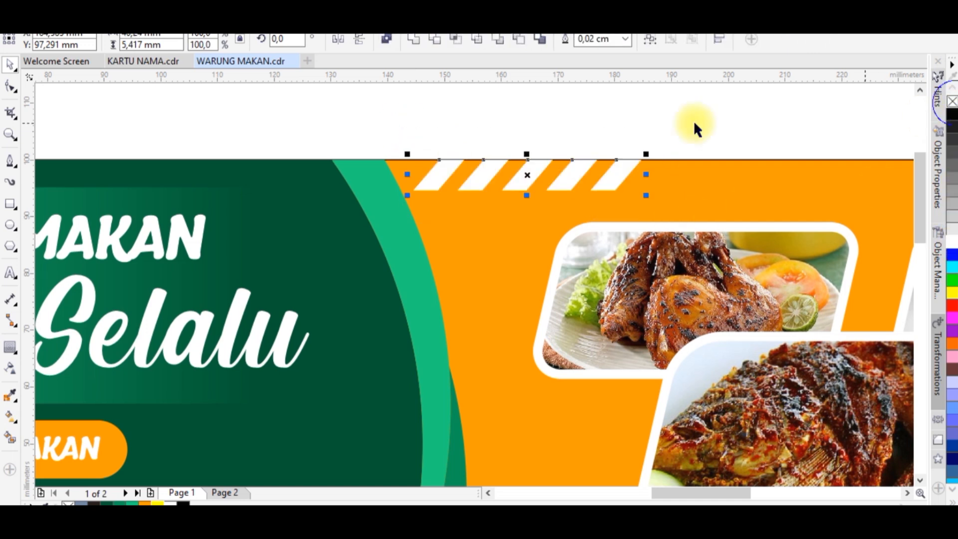
scroll(605, 134, "down", 1)
left_click(605, 134)
Copy the row of five white slanted stripes to the lower-right corner of the orange area
scroll(488, 182, "down", 1)
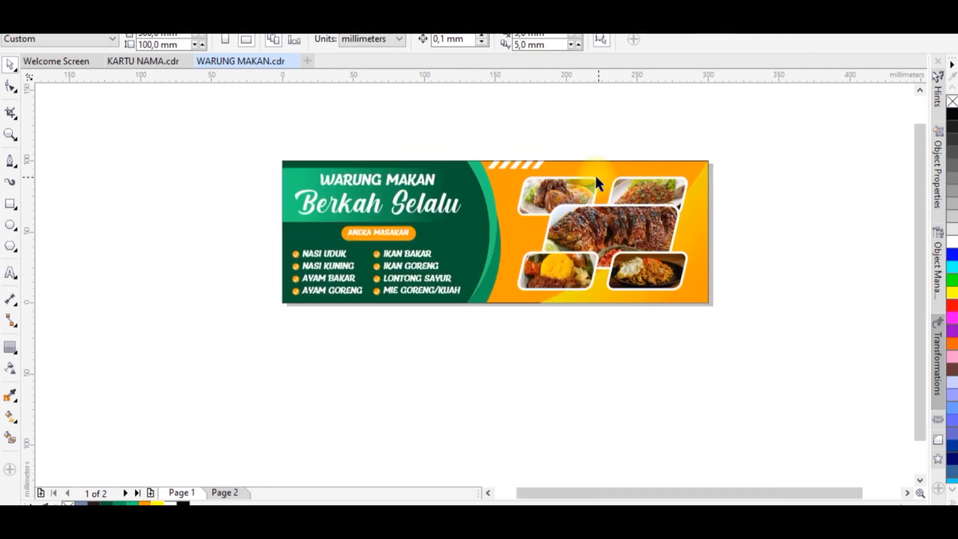
left_click_drag(589, 144, 484, 172)
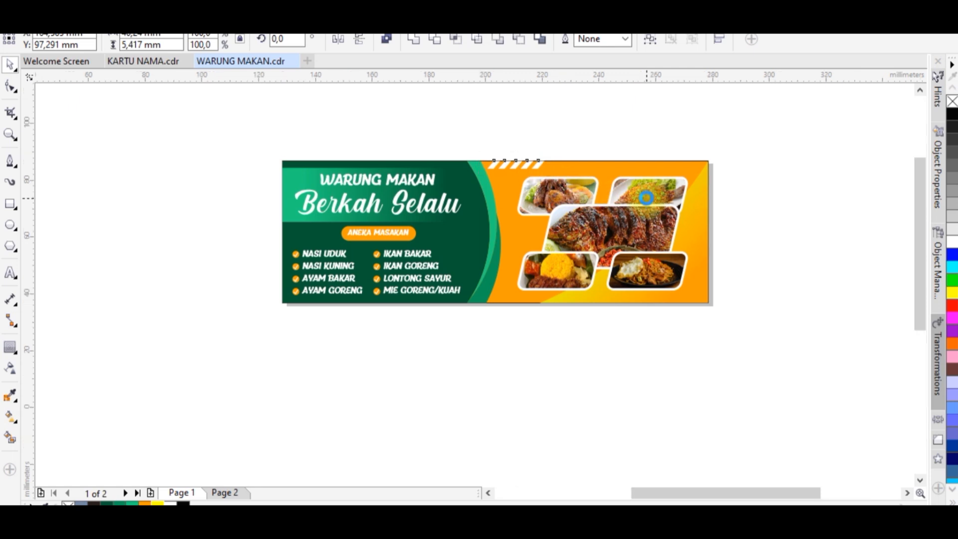
scroll(630, 204, "up", 1)
left_click_drag(434, 133, 743, 397)
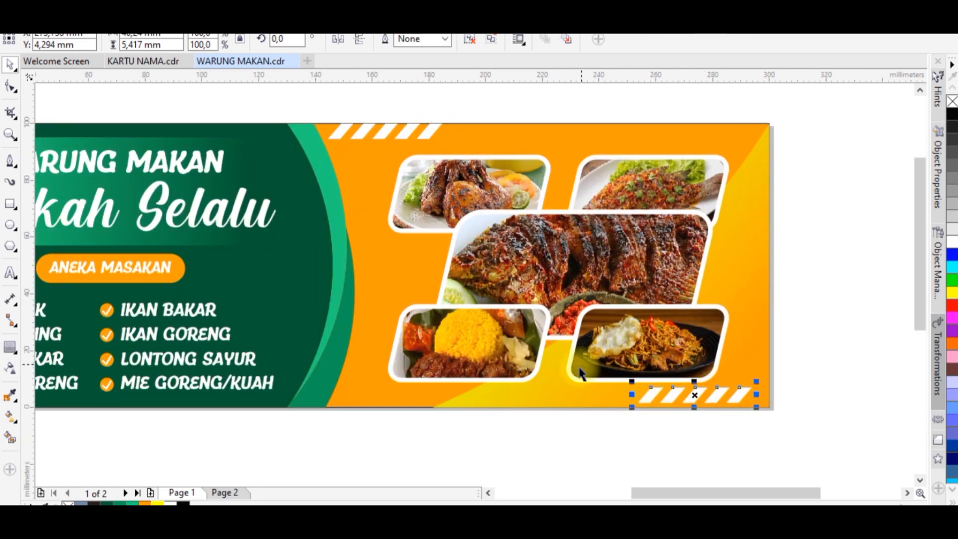
left_click(564, 384)
left_click(800, 394)
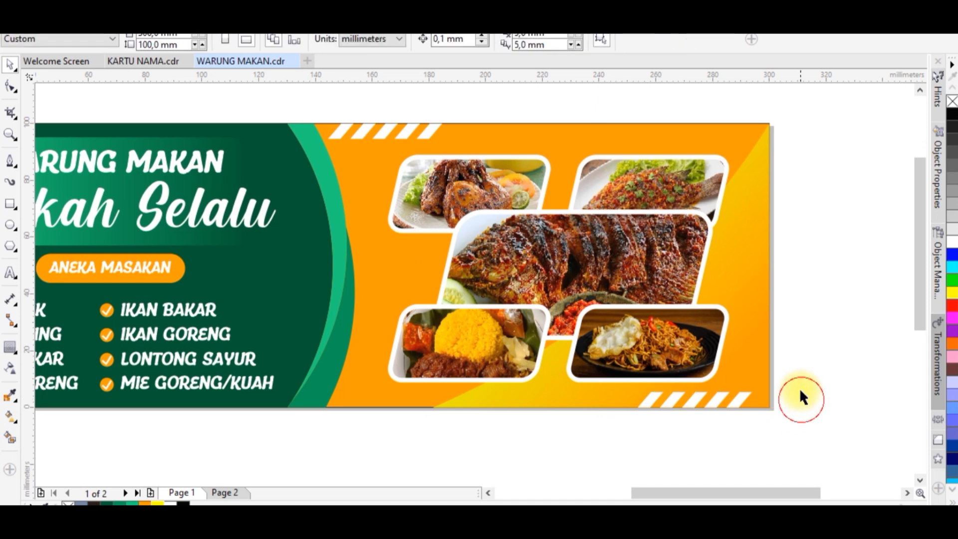
scroll(600, 427, "down", 2)
scroll(552, 304, "up", 2)
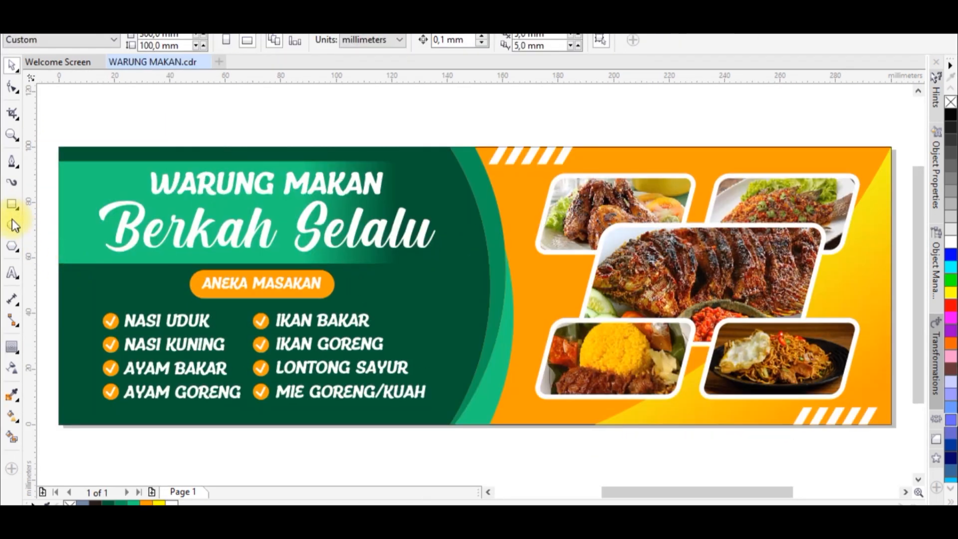
Draw a circle about 2.2 mm in diameter near the green area's left edge, fill it white and remove its outline
left_click(12, 224)
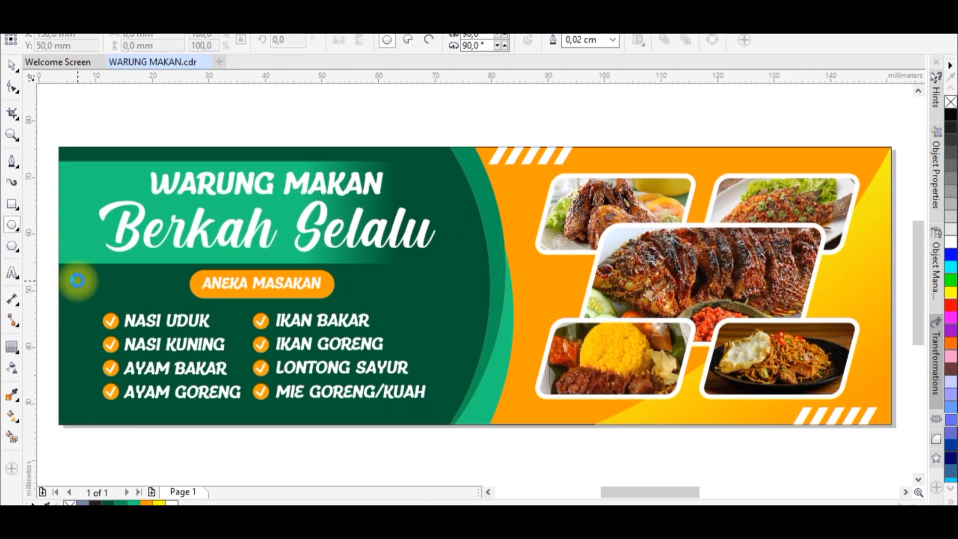
scroll(80, 278, "up", 4)
scroll(160, 260, "down", 2)
scroll(174, 262, "up", 3)
left_click_drag(179, 239, 231, 276)
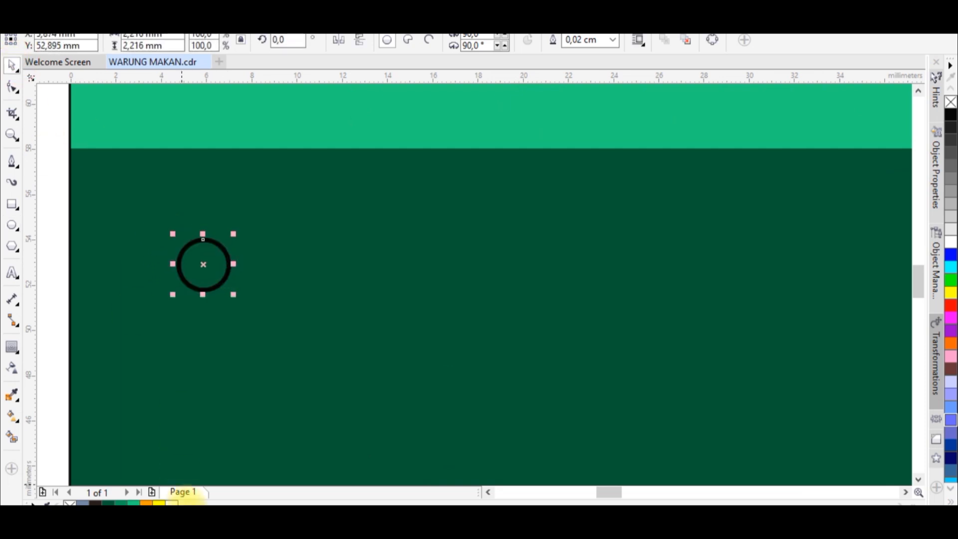
left_click(172, 503)
left_click(325, 281)
scroll(325, 281, "down", 2)
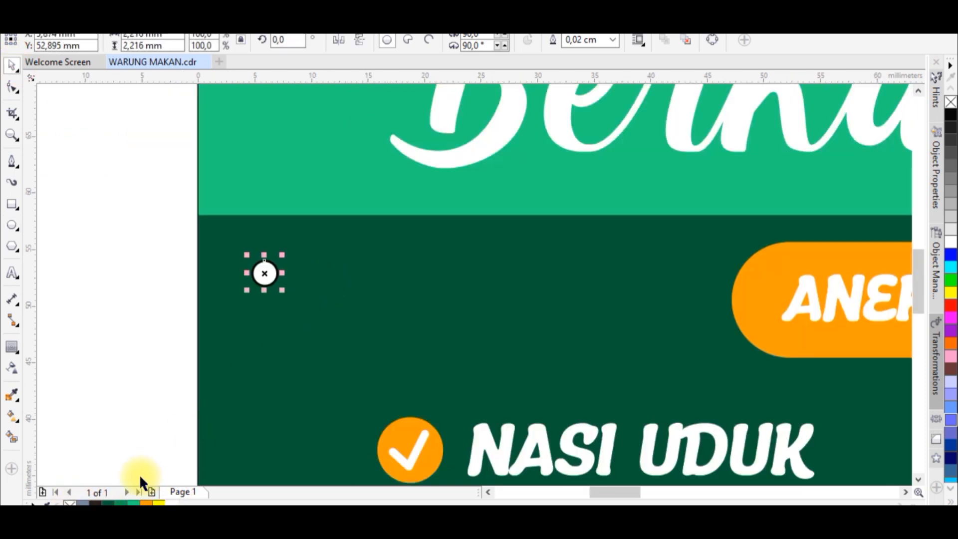
right_click(68, 504)
left_click(94, 426)
scroll(285, 274, "down", 1)
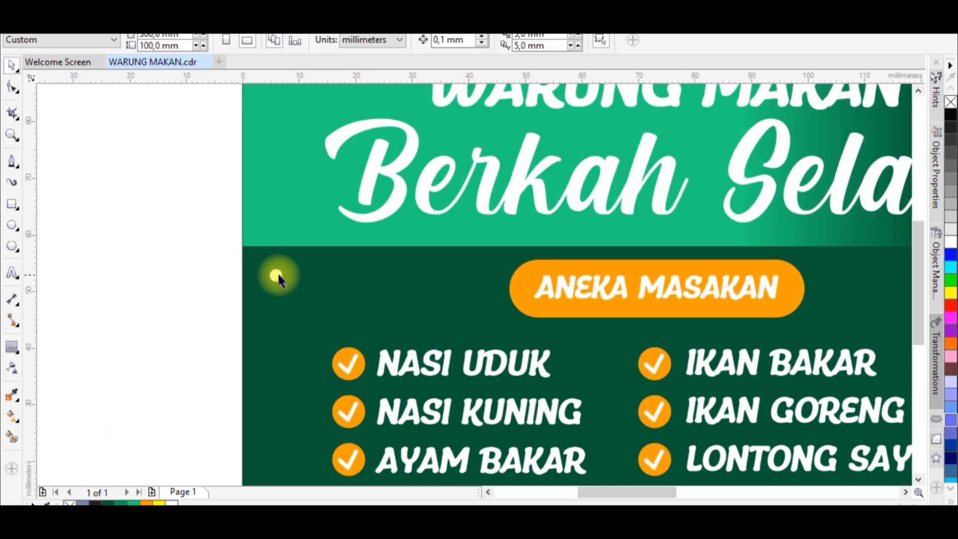
Copy the white dot sideways and repeat the duplication to make an evenly spaced row of five
scroll(276, 272, "up", 2)
left_click(288, 279)
left_click_drag(277, 280, 366, 272)
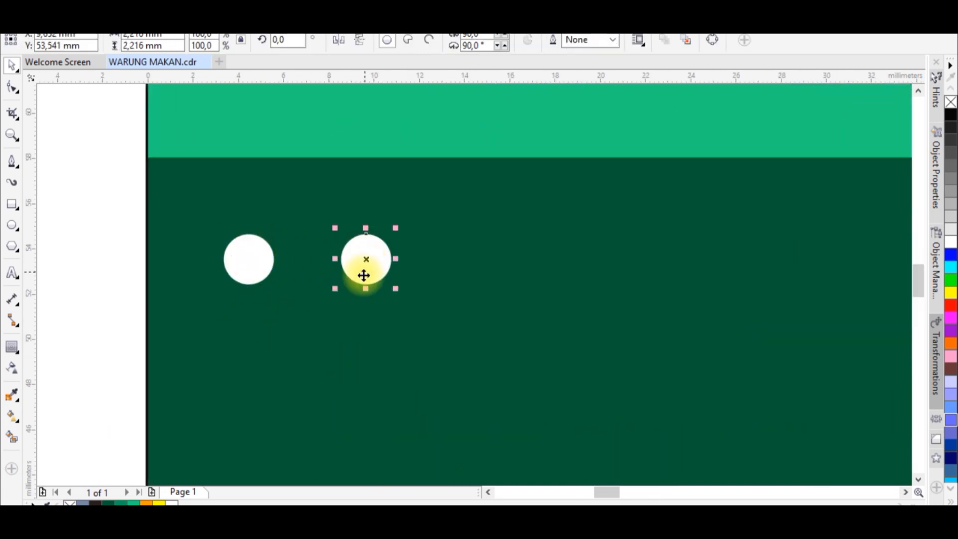
key("ctrl+d")
key("ctrl+d")
key("ctrl+d")
scroll(361, 271, "down", 1)
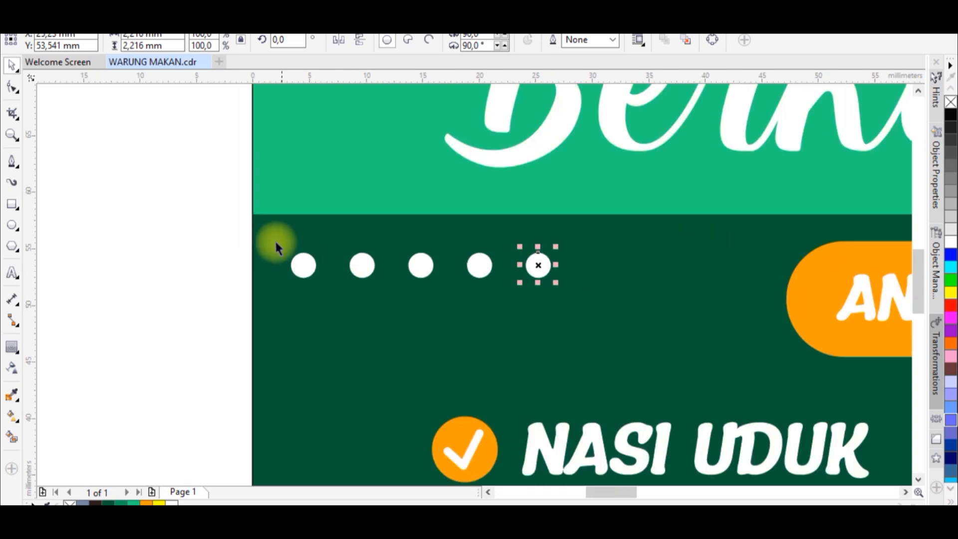
Duplicate the dot row downward into three rows and scale the whole grid down to about 12 × 6 mm
left_click_drag(581, 321, 581, 320)
left_click_drag(539, 272, 582, 327)
key("ctrl+d")
left_click_drag(214, 226, 631, 419)
scroll(555, 389, "down", 5)
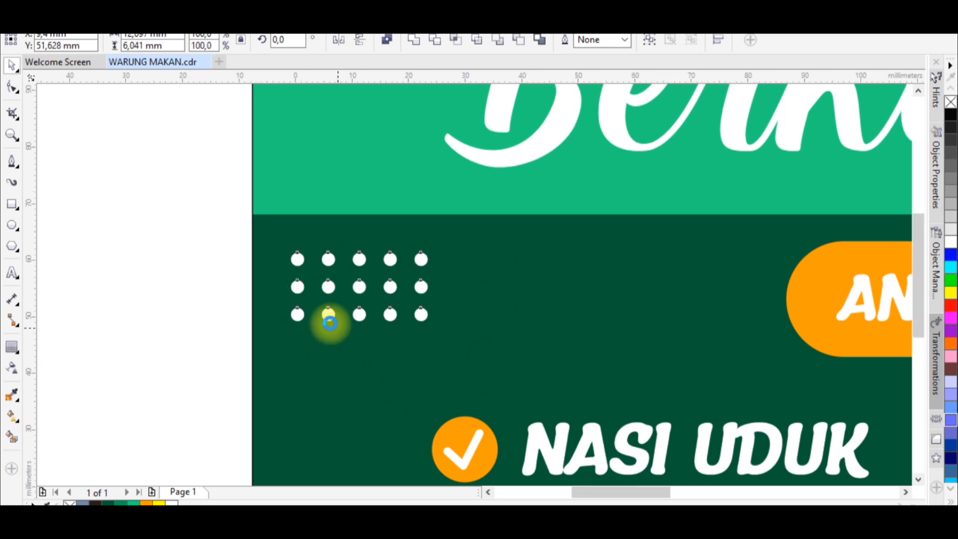
Copy the dot grid to the other side of the Aneka Masakan label, beside the green curve
left_click(239, 312)
left_click_drag(265, 240, 321, 279)
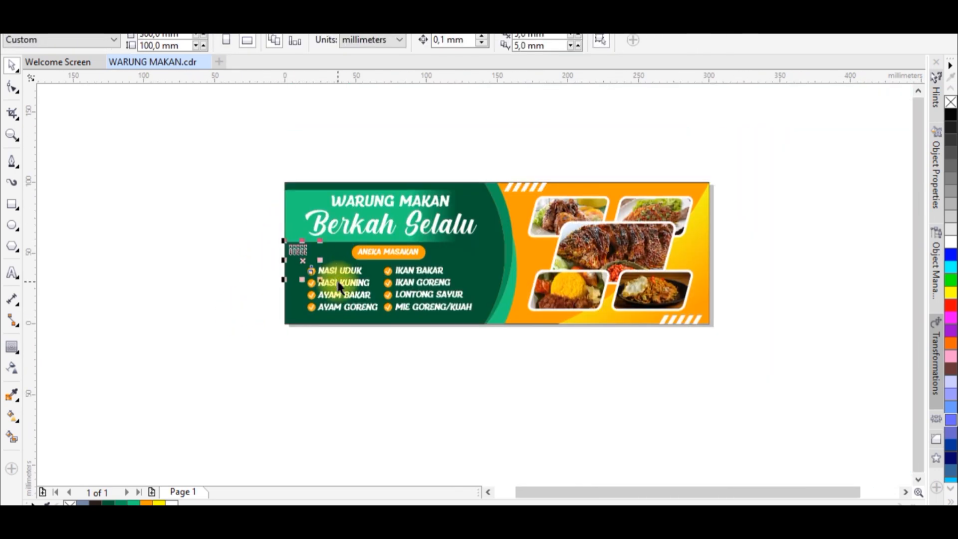
scroll(445, 294, "up", 1)
left_click_drag(101, 188, 524, 220)
scroll(185, 229, "down", 1)
scroll(196, 217, "up", 1)
scroll(524, 220, "down", 1)
left_click(558, 315)
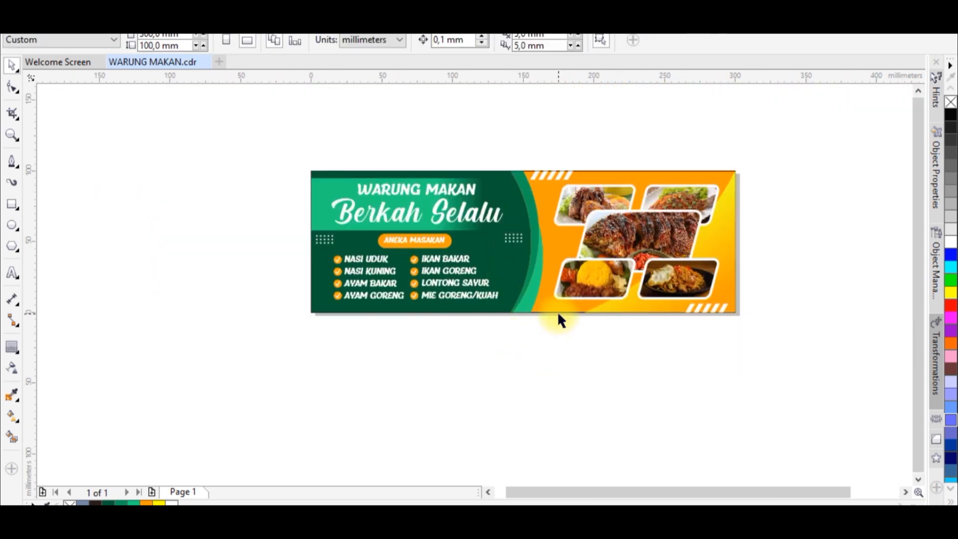
Draw a circle about 29.4 mm in diameter across the green curves beside the second menu column
scroll(515, 237, "up", 2)
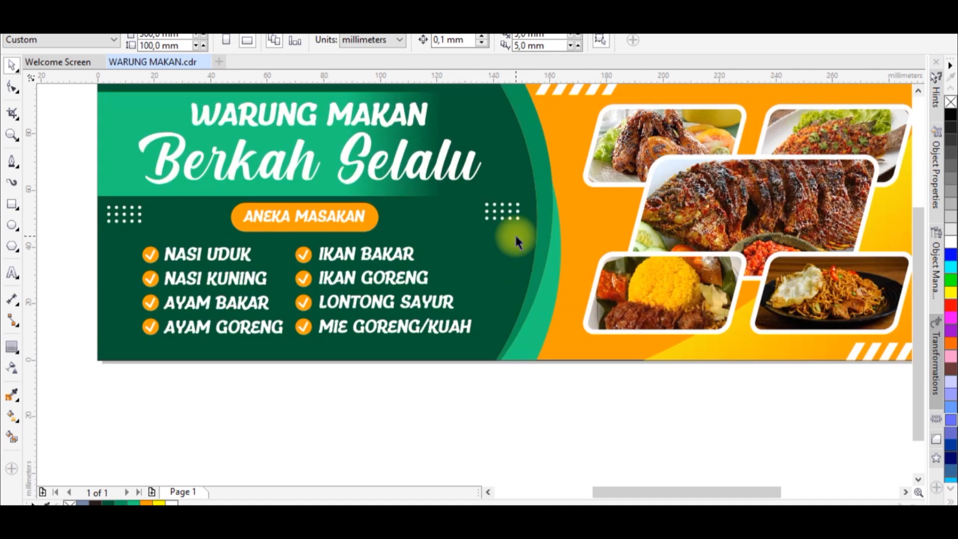
left_click(16, 228)
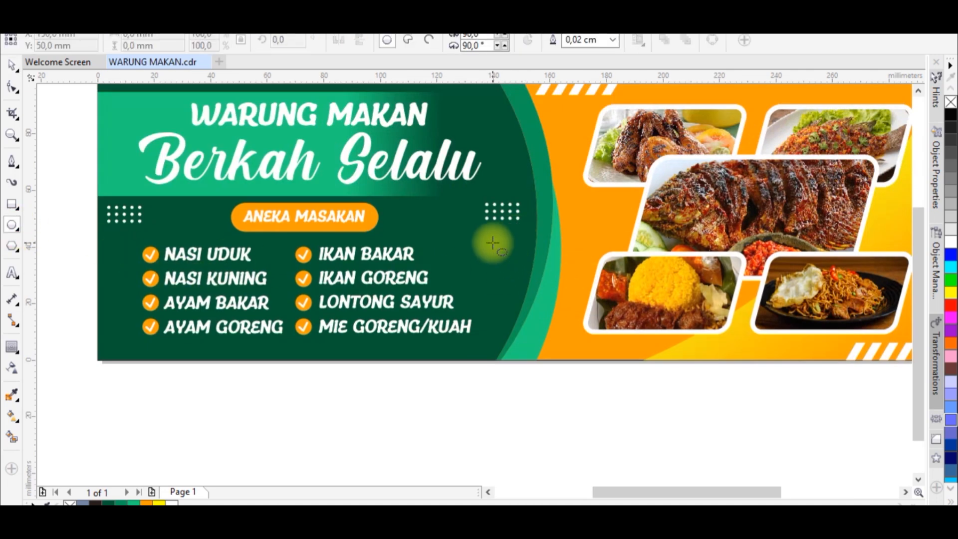
left_click_drag(481, 237, 552, 325)
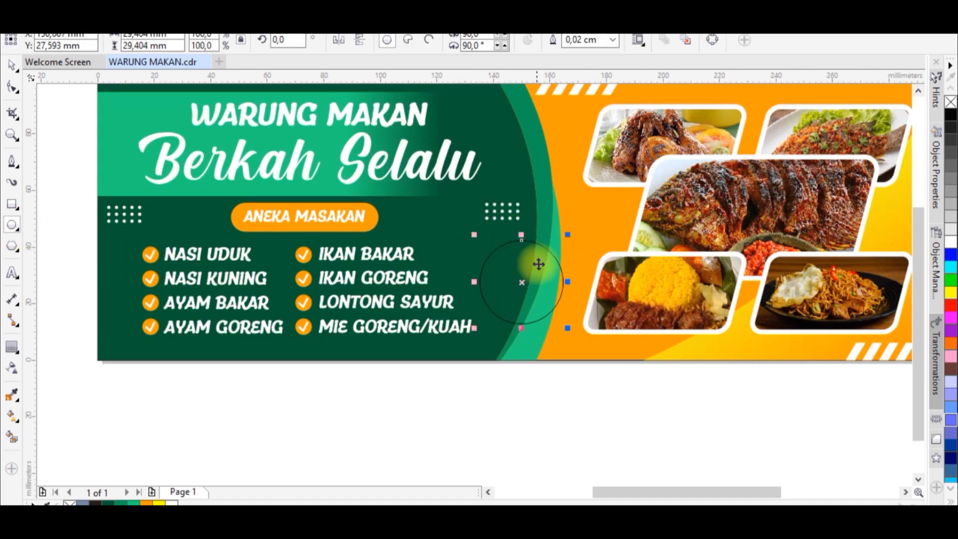
key("space")
scroll(539, 265, "up", 2)
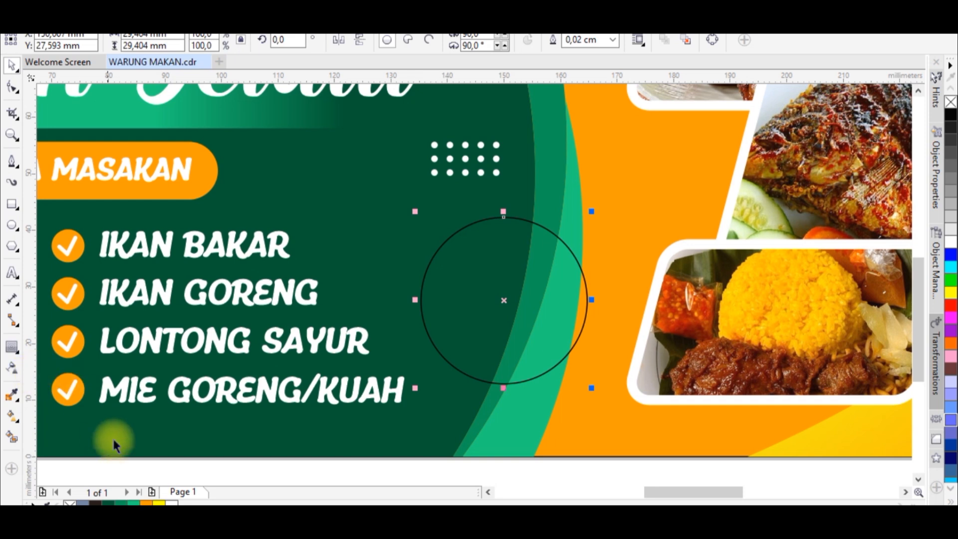
Set the large circle's outline width to 0.075 cm and its outline colour to white
left_click(618, 40)
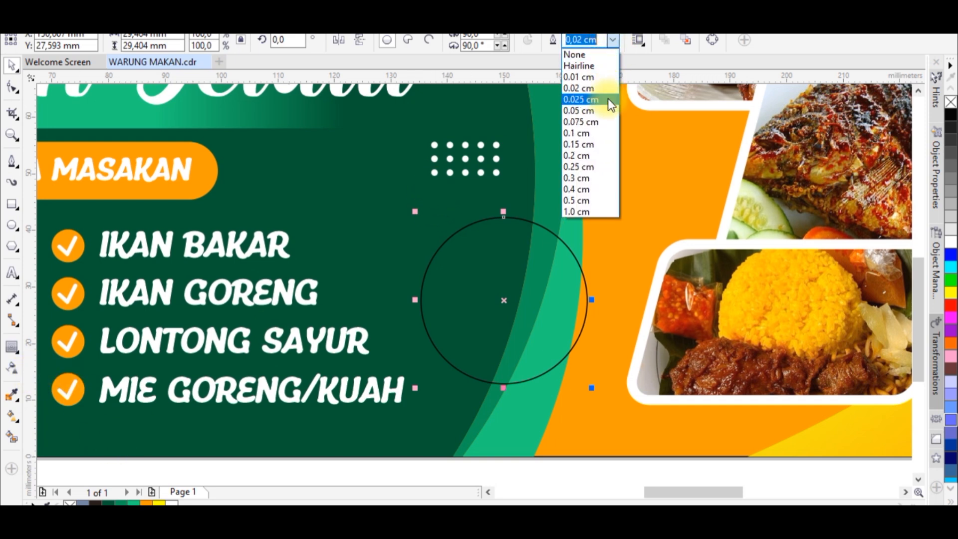
left_click(607, 99)
left_click(614, 40)
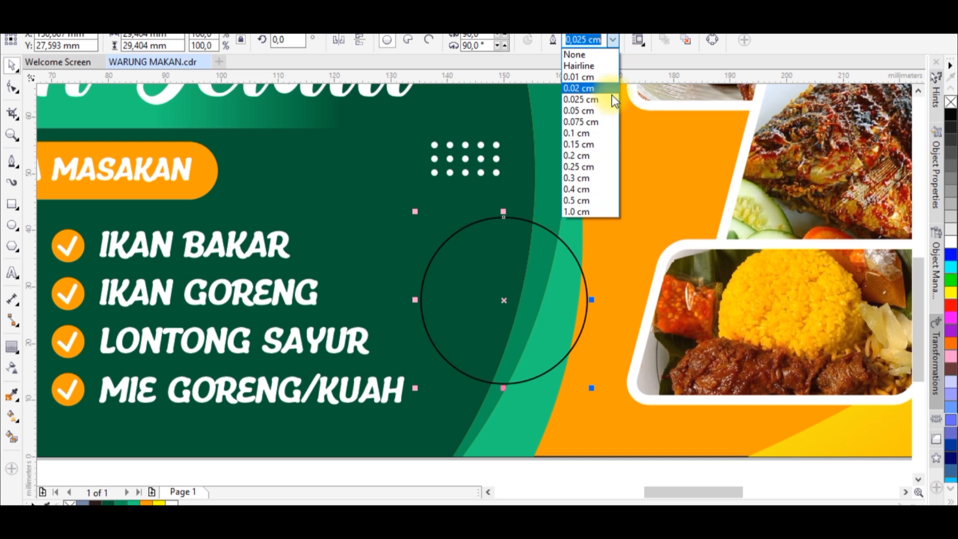
left_click(612, 145)
left_click(614, 40)
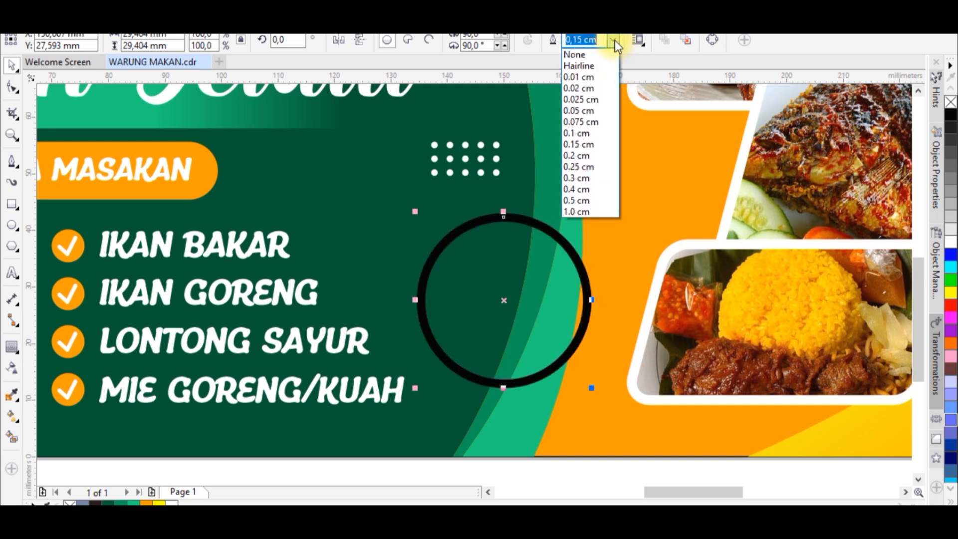
left_click(605, 122)
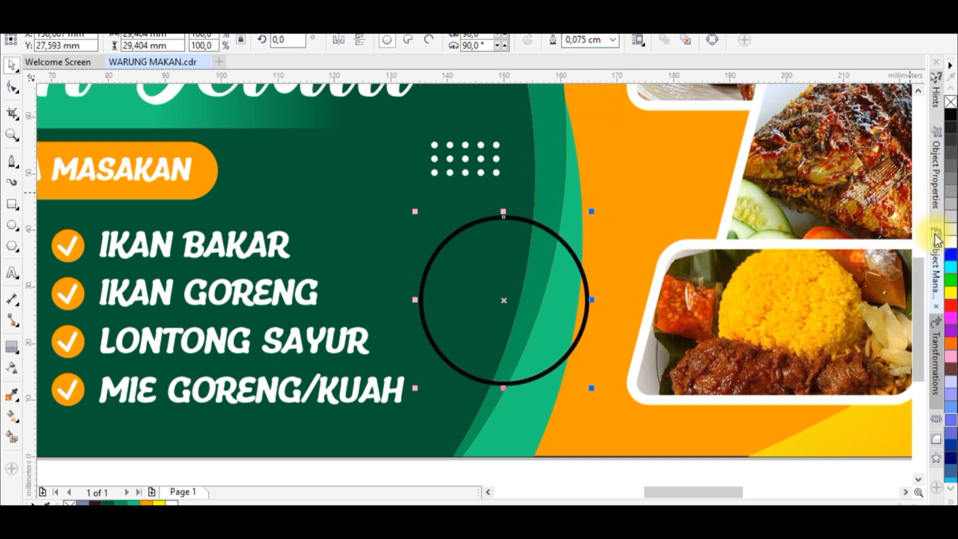
right_click(950, 242)
Add three progressively smaller concentric copies inside the large white circle
left_click_drag(590, 212, 565, 271)
right_click(616, 233)
right_click(549, 253)
right_click(564, 271)
Select all four concentric rings and recolour their outlines light green
left_click(516, 260, "shift")
left_click(517, 238, "shift")
left_click(514, 216, "shift")
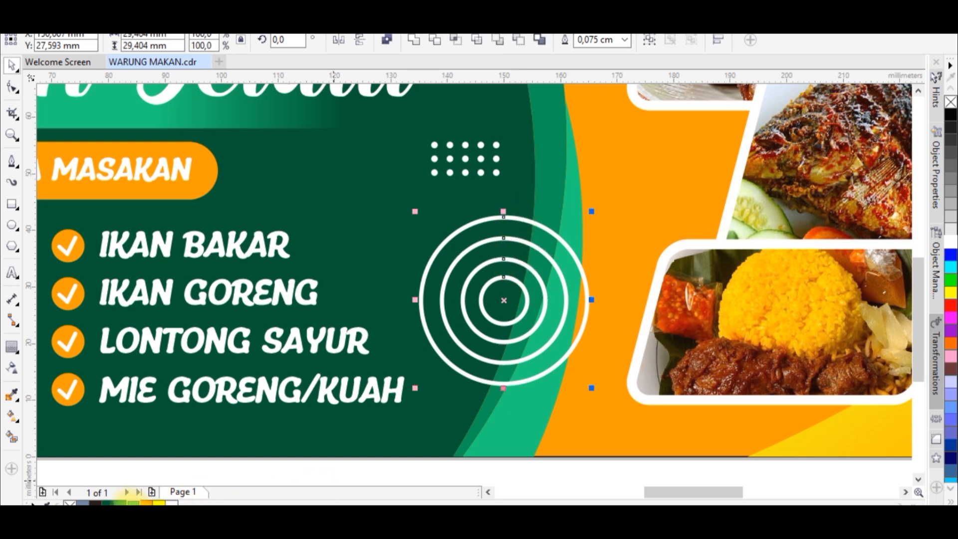
right_click(132, 503)
PowerClip the concentric rings inside the dark green background shape
right_click(480, 271)
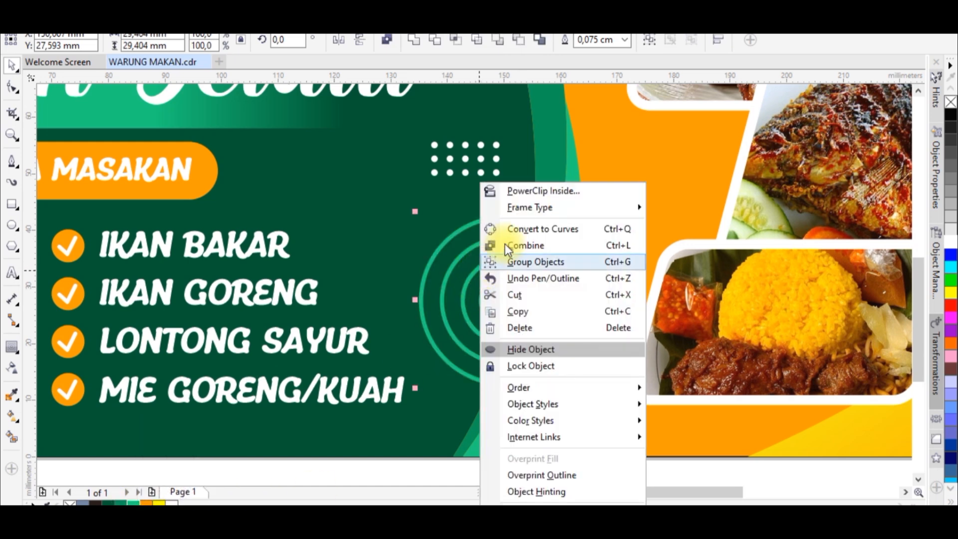
left_click(520, 192)
left_click(435, 195)
scroll(577, 274, "down", 2)
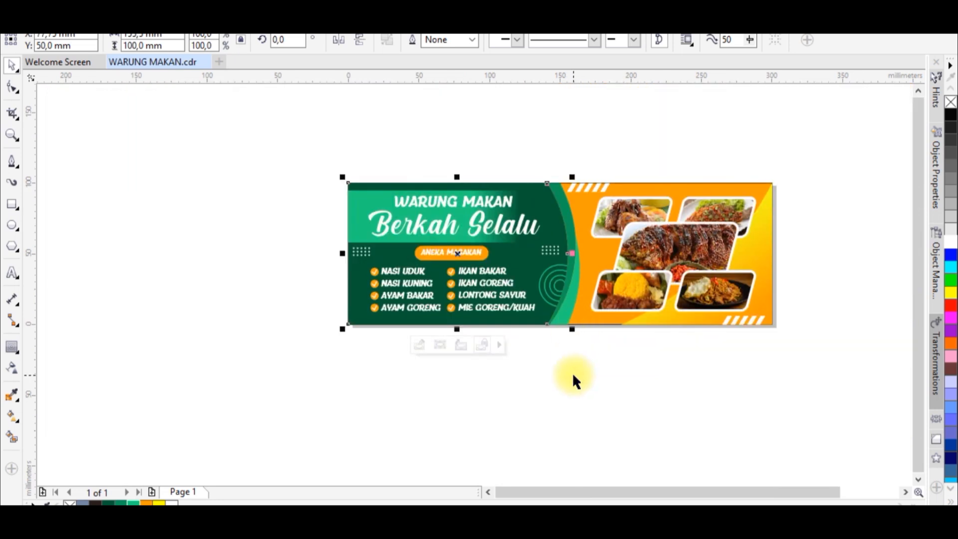
left_click(574, 377)
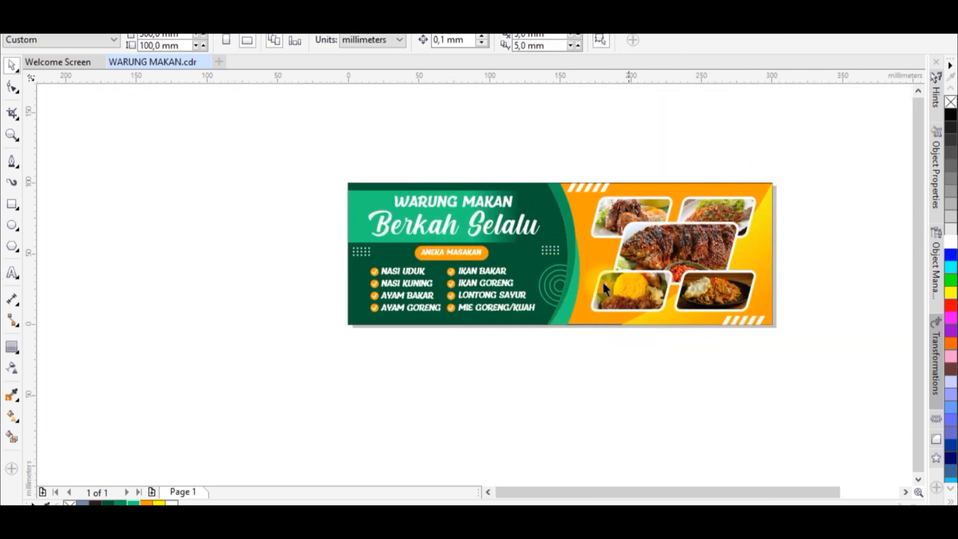
Select both check-marked menu columns and enlarge them toward the banner's lower-left corner to about 126 × 34 mm
left_click_drag(537, 256, 539, 255)
scroll(349, 336, "up", 2)
left_click_drag(350, 321, 322, 336)
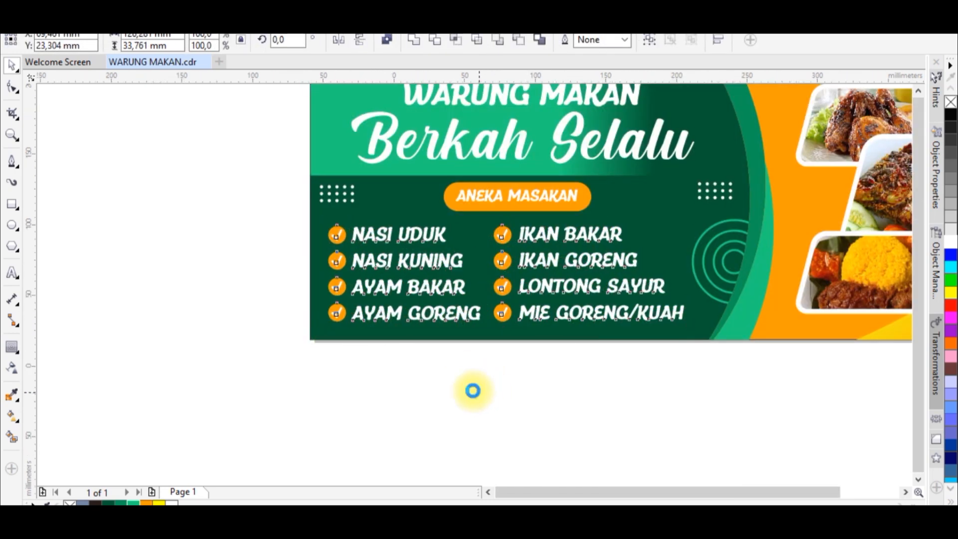
scroll(477, 393, "down", 1)
left_click(483, 407)
Select the whole banner and fit it to the view to examine the finished layout
left_click_drag(325, 406, 830, 208)
key("shift+F2")
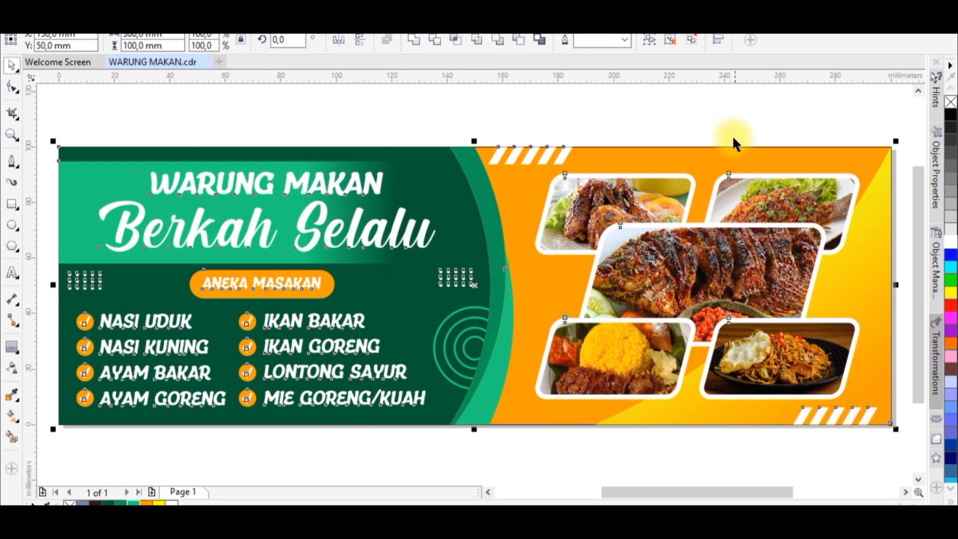
left_click(729, 131)
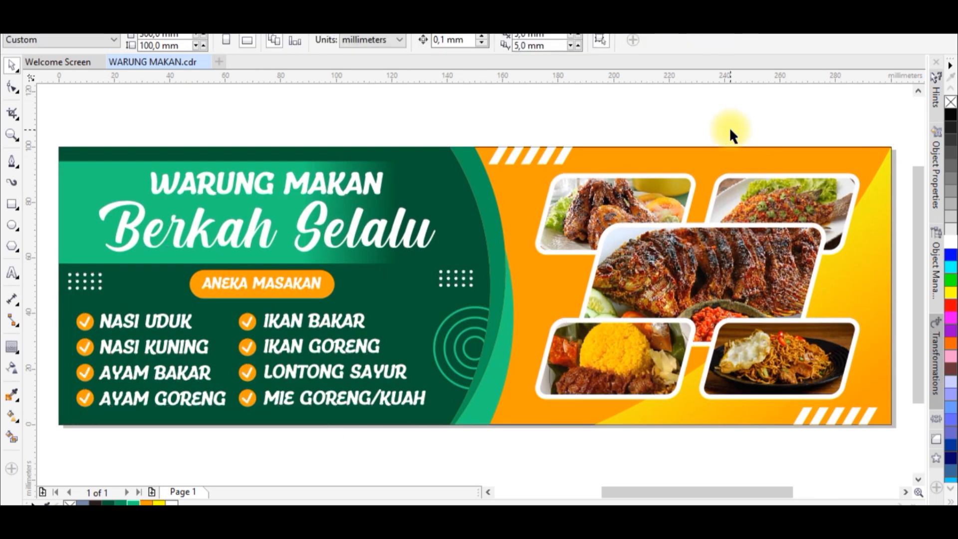